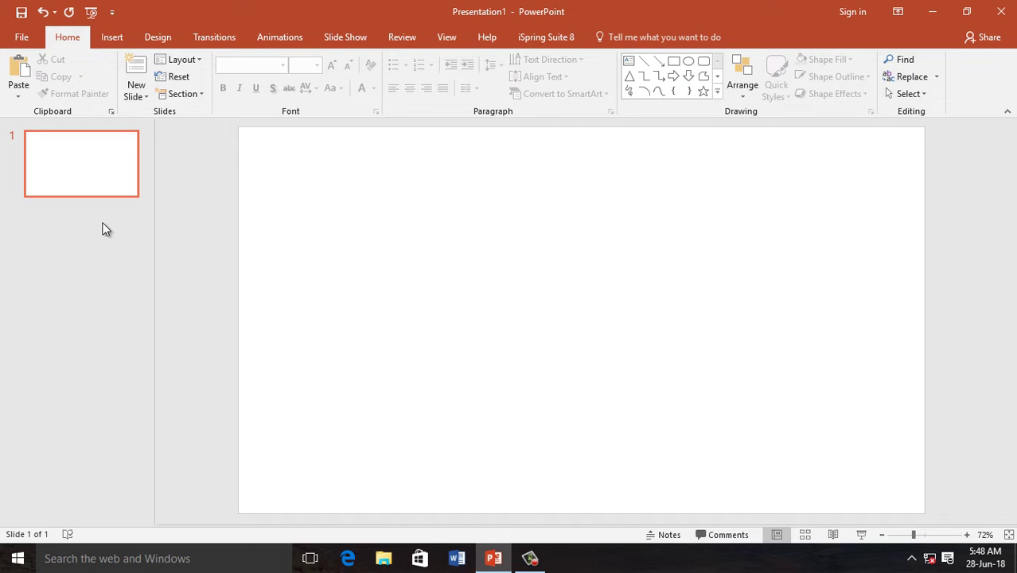
# Select slide 1 and display the Office Theme layouts for a new slide
pyautogui.click(128, 191)
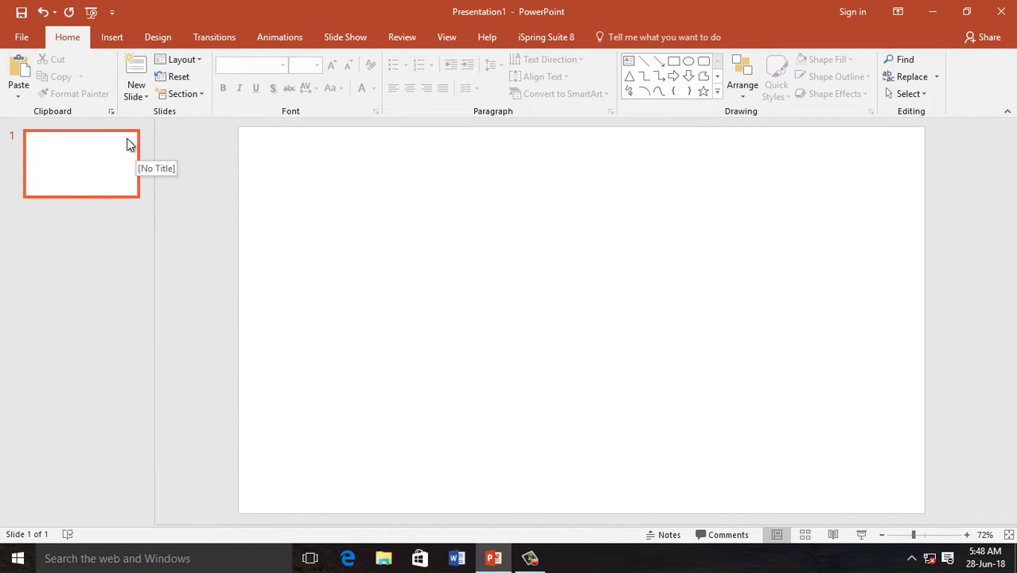
pyautogui.click(146, 96)
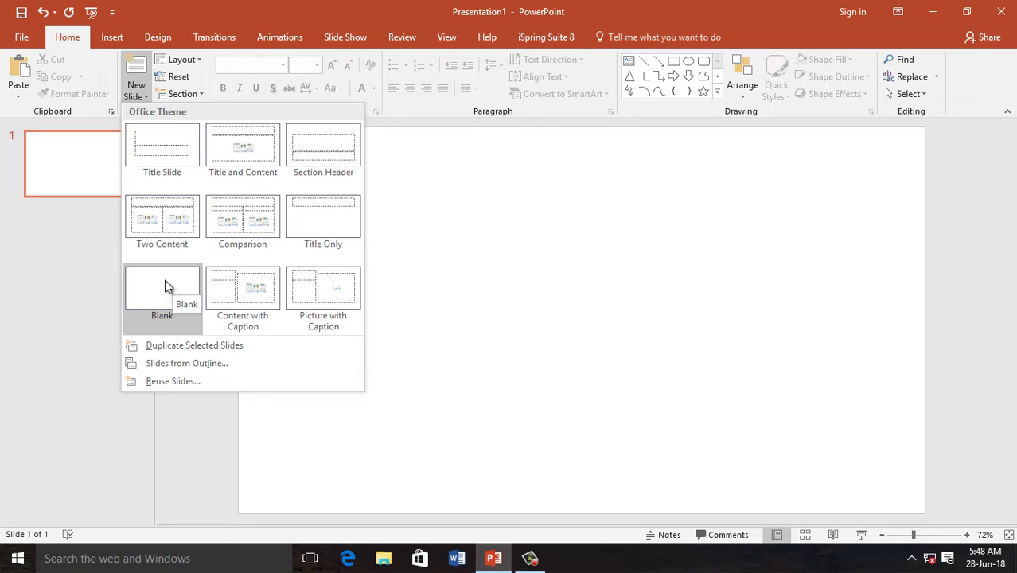
# Insert a Comparison-layout slide as slide 2 and show its Layout gallery
pyautogui.click(243, 231)
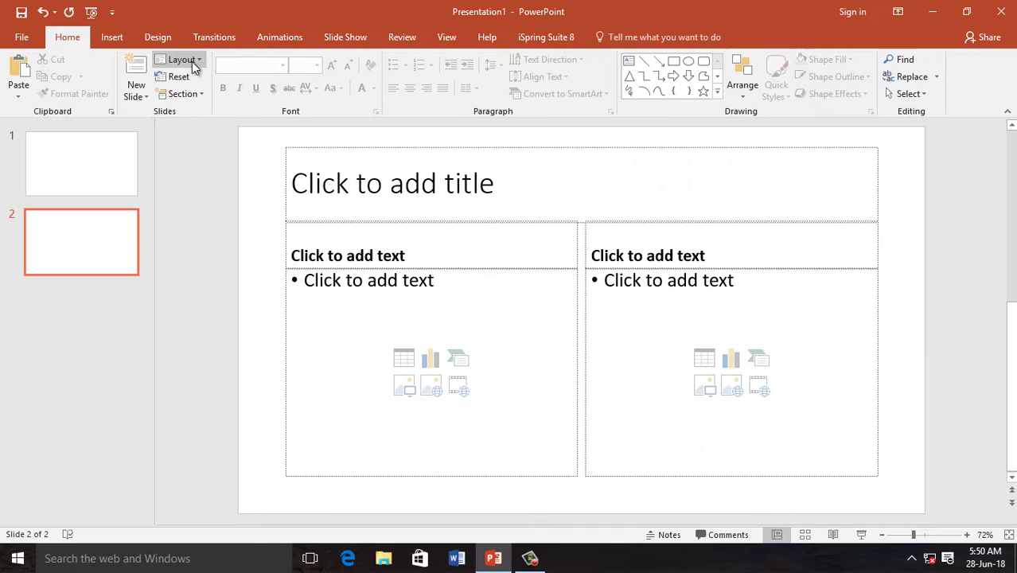
pyautogui.click(198, 59)
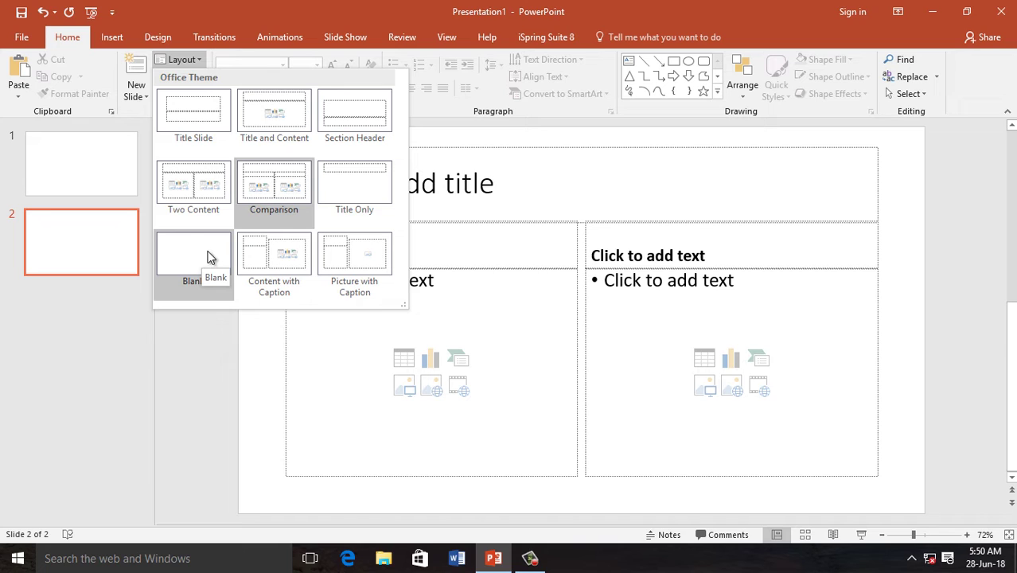
# Change slide 2 to the Blank layout and insert a Title Slide layout slide as slide 3
pyautogui.click(220, 258)
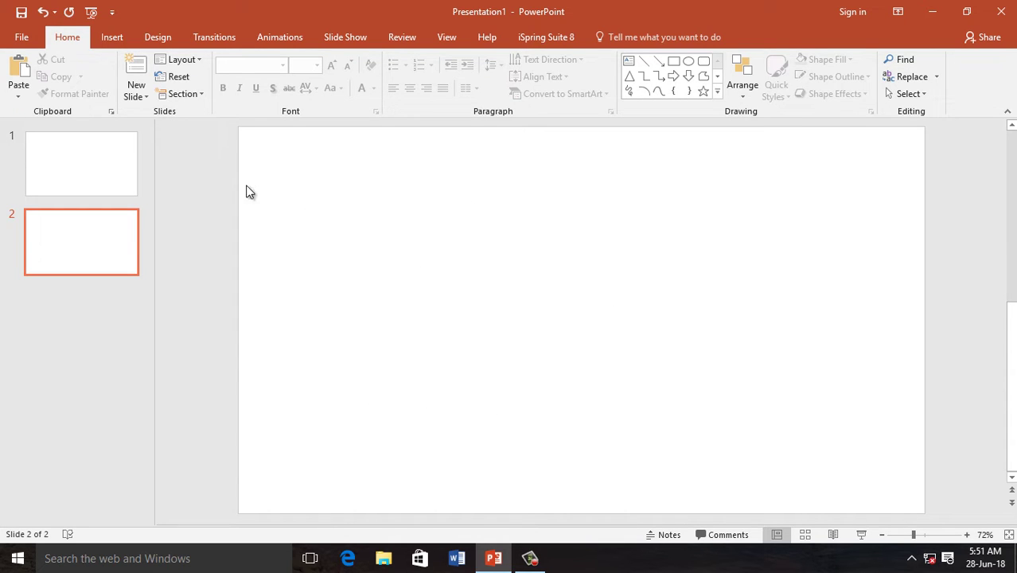
pyautogui.click(143, 98)
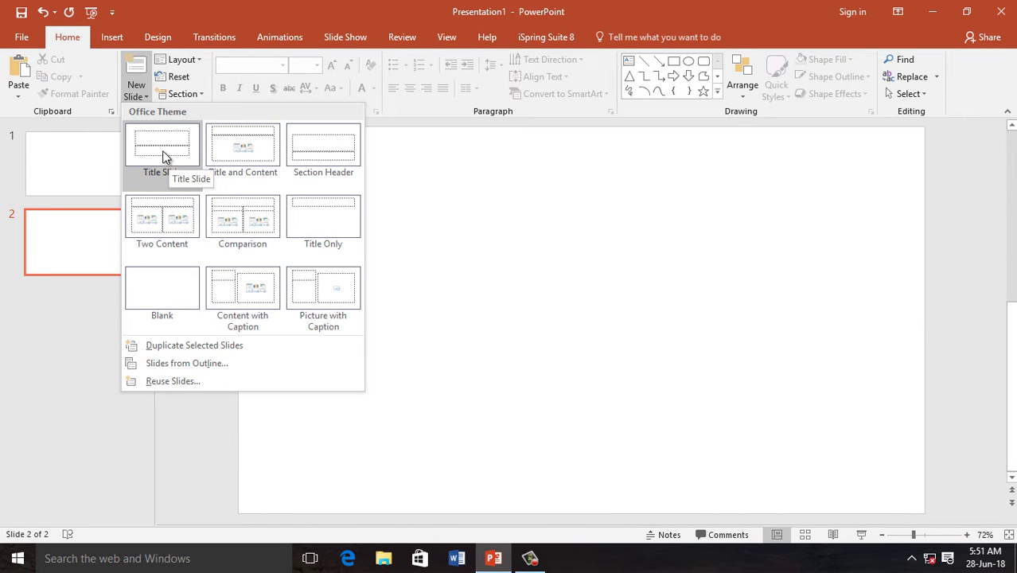
pyautogui.click(163, 151)
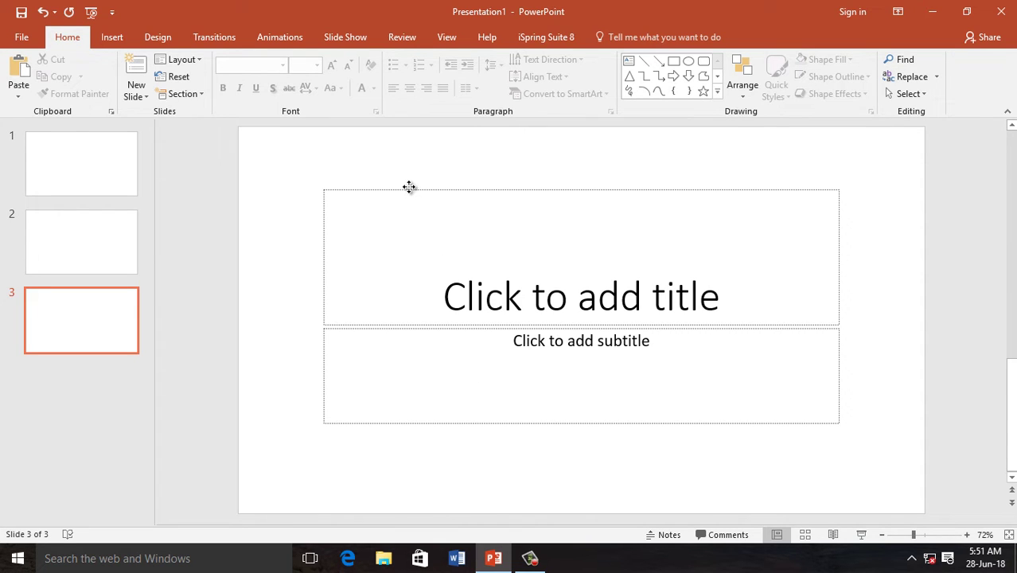
pyautogui.moveTo(411, 191); pyautogui.dragTo(330, 133)
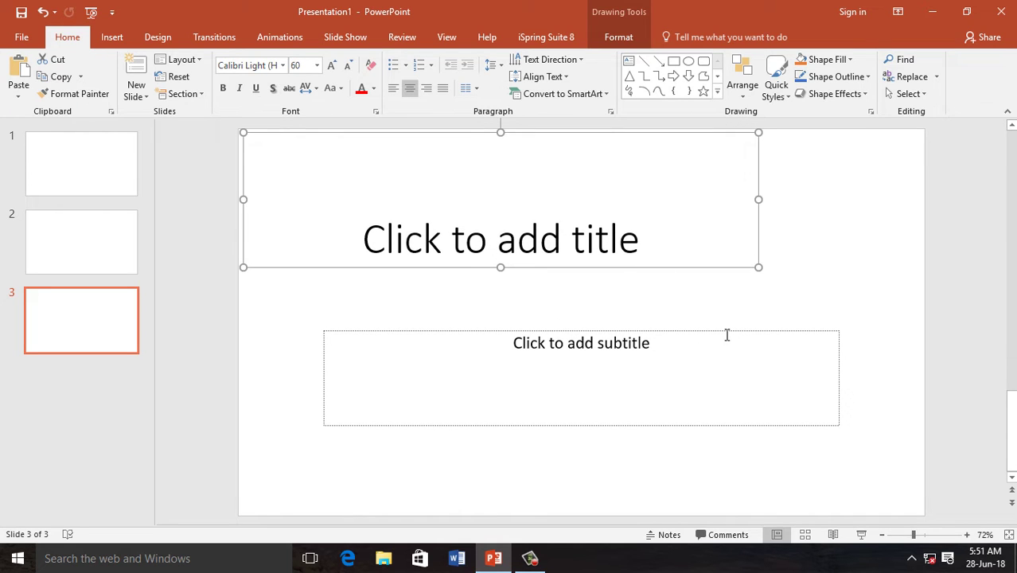
pyautogui.moveTo(728, 331); pyautogui.dragTo(800, 411)
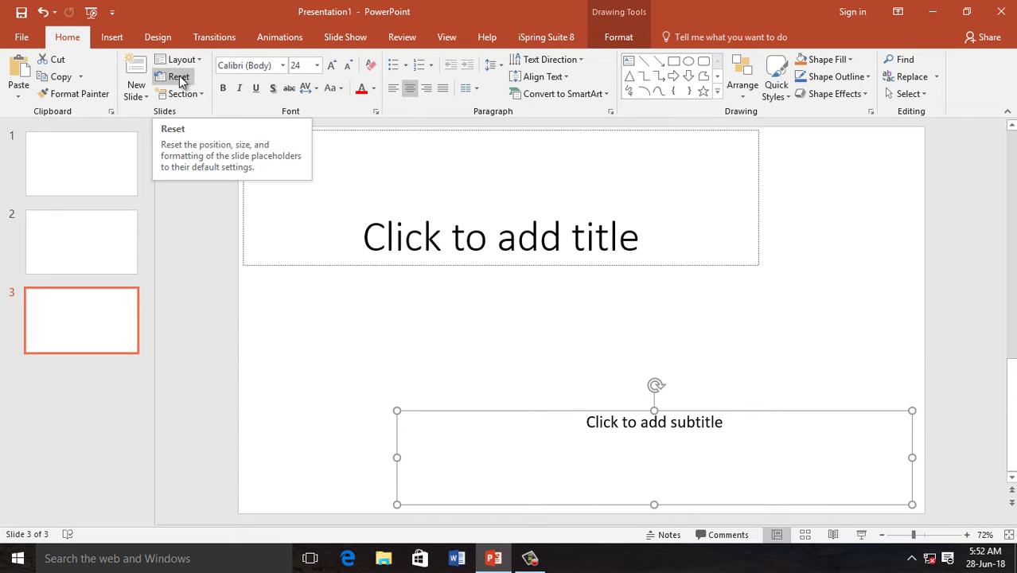
pyautogui.click(182, 82)
pyautogui.click(180, 77)
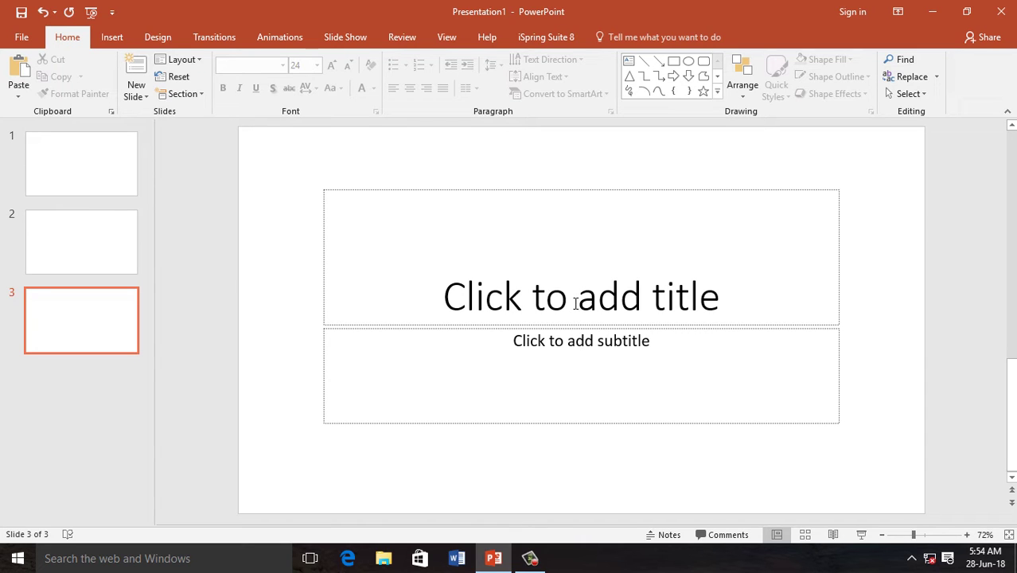
# Enter 'High Level Computing' as slide 3's title and 'Computer Education' as its subtitle
pyautogui.click(575, 303)
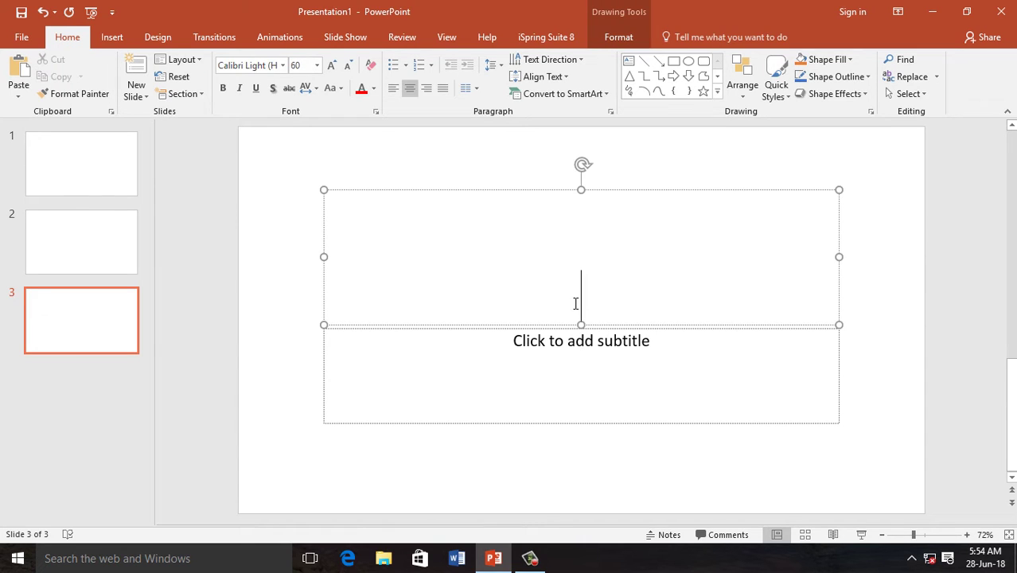
pyautogui.write('Hi')
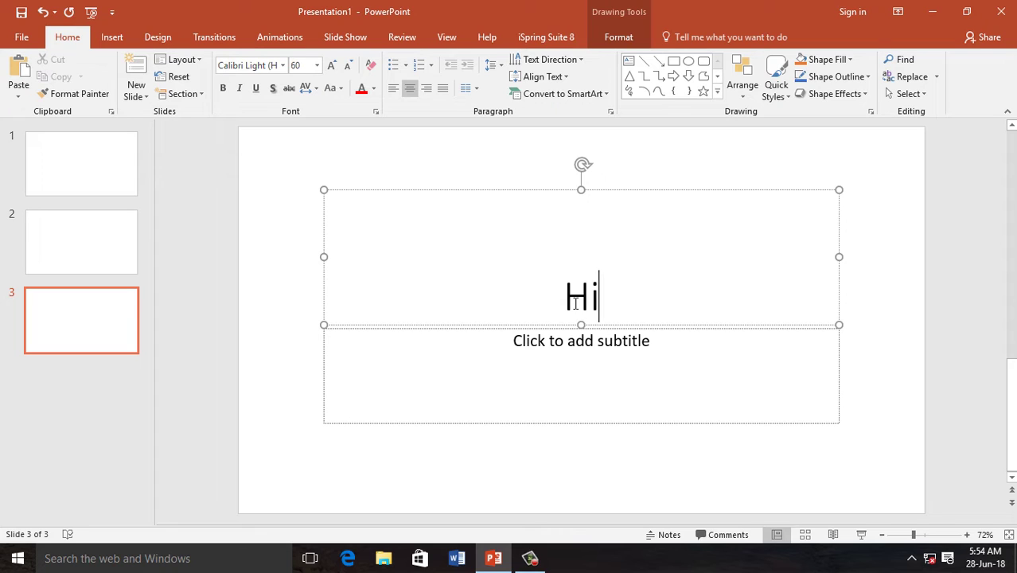
pyautogui.write('gh Level Computing')
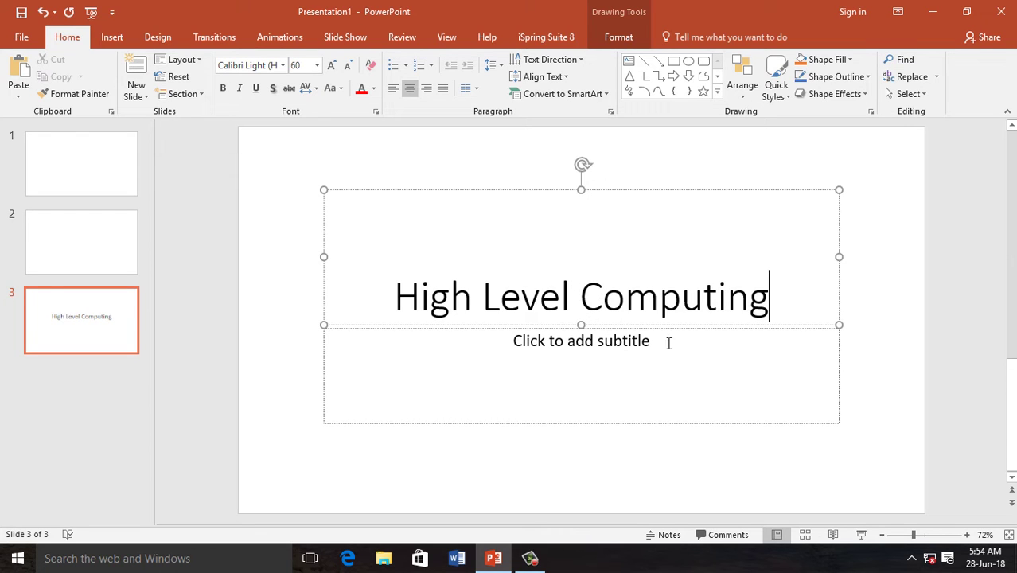
pyautogui.click(632, 344)
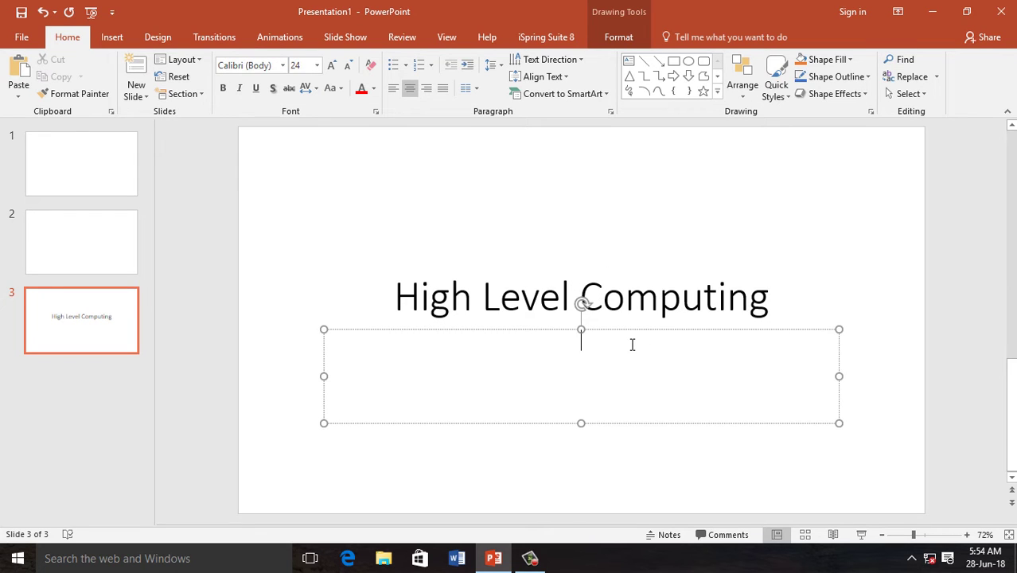
pyautogui.write('Computer Education')
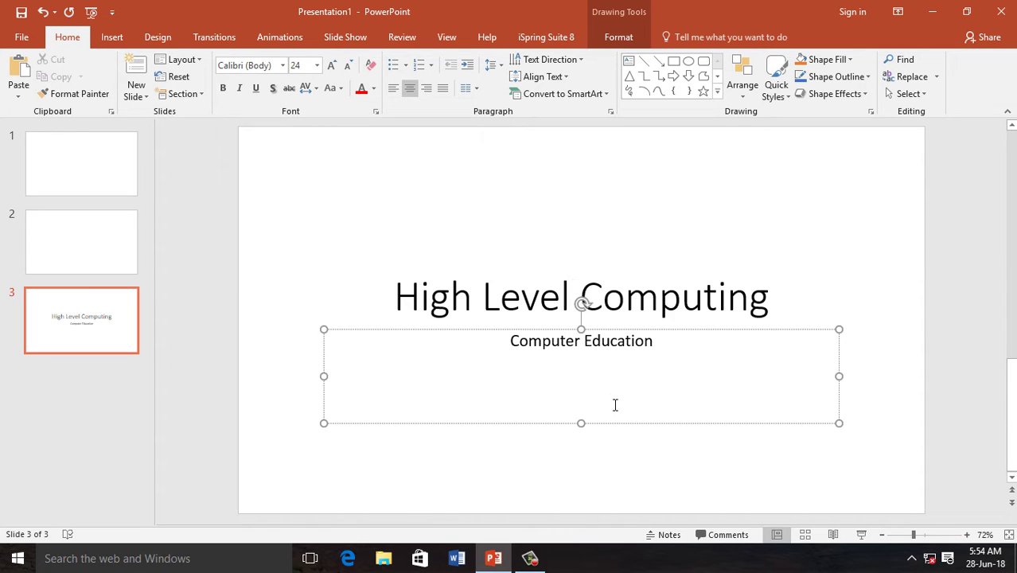
pyautogui.click(465, 216)
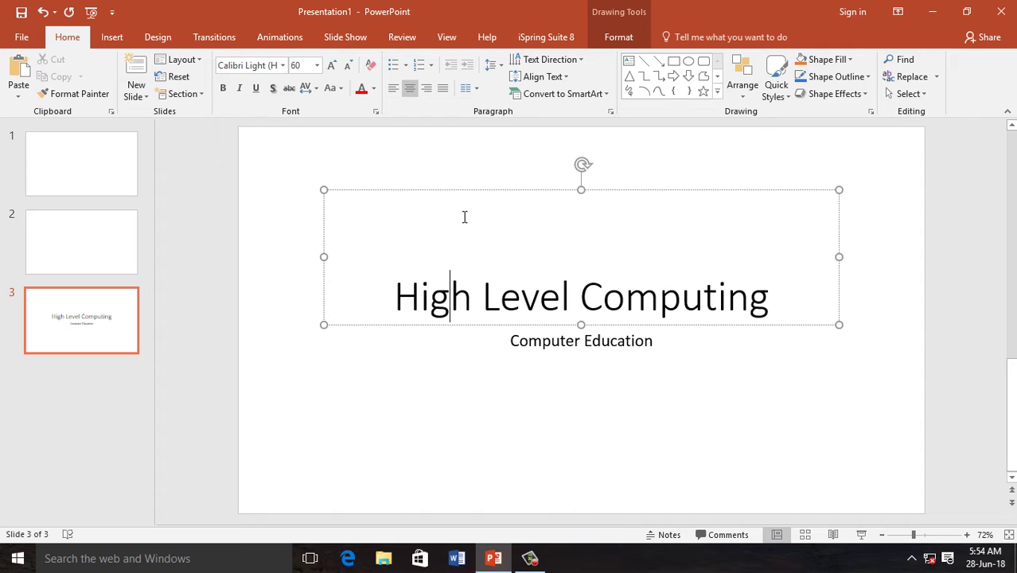
pyautogui.press('Escape')
pyautogui.press('Escape')
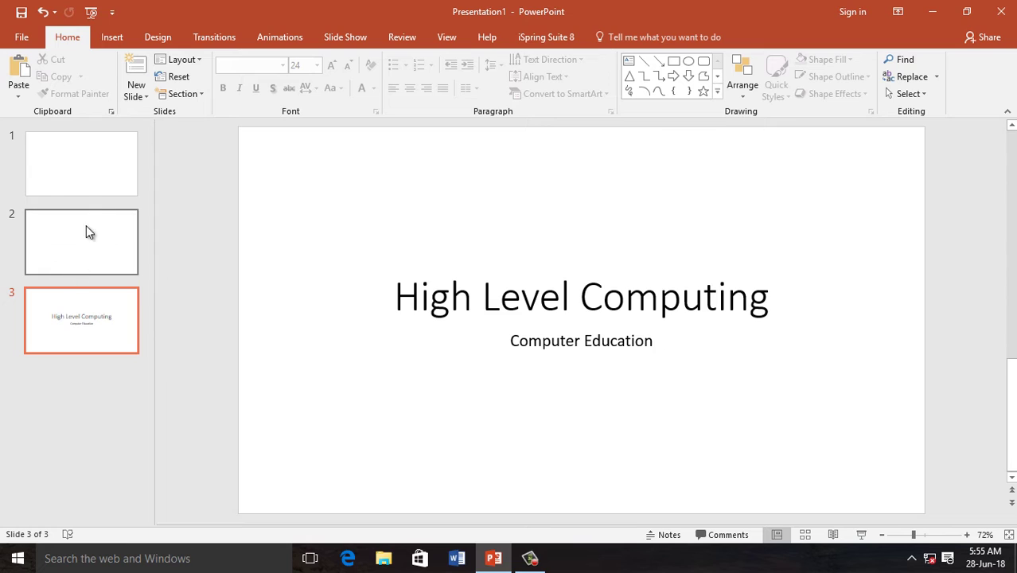
# Draw a blue Smiley Face shape in the middle of slide 1
pyautogui.click(103, 156)
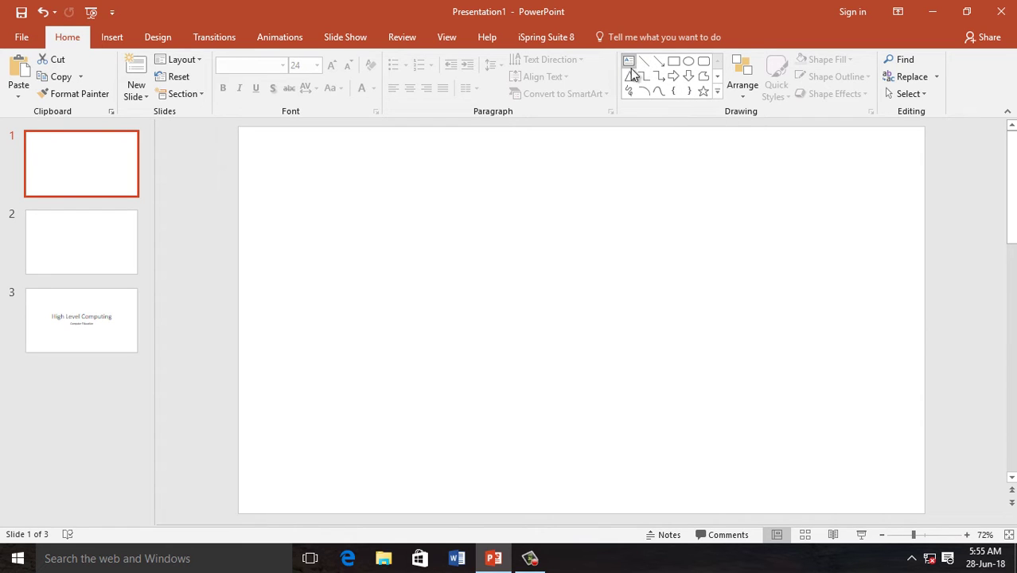
pyautogui.click(718, 94)
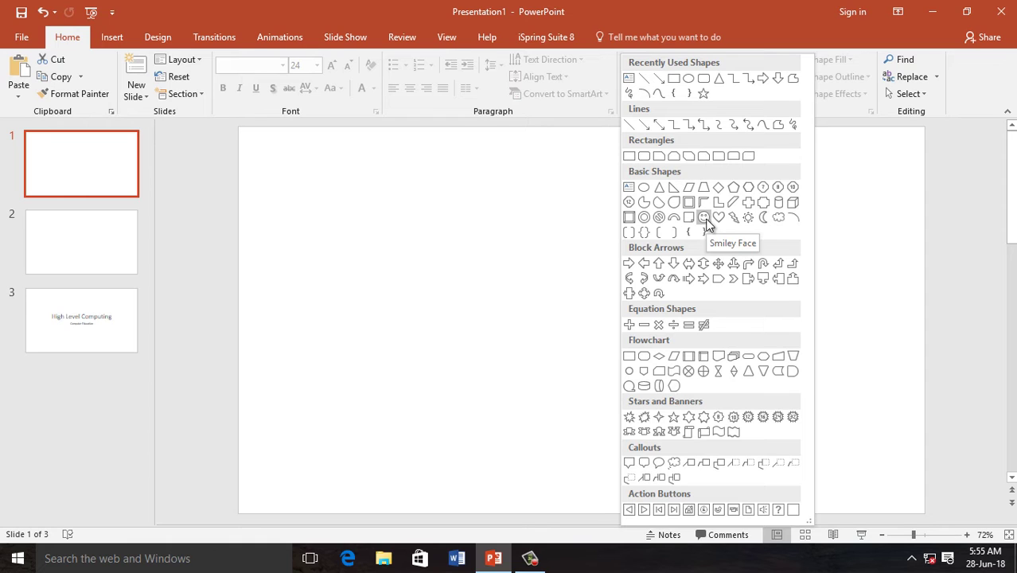
pyautogui.click(704, 217)
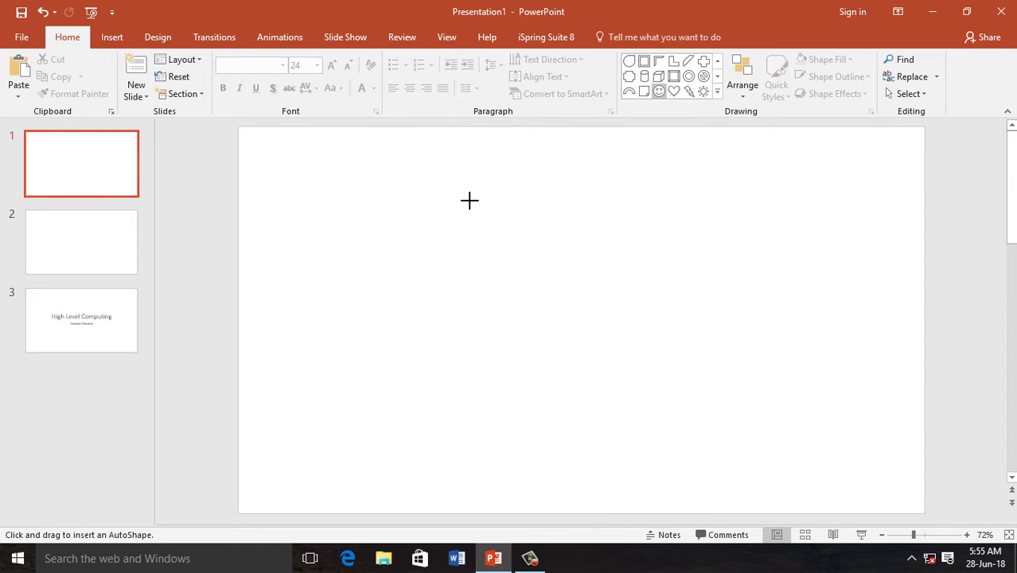
pyautogui.moveTo(466, 201); pyautogui.dragTo(633, 364)
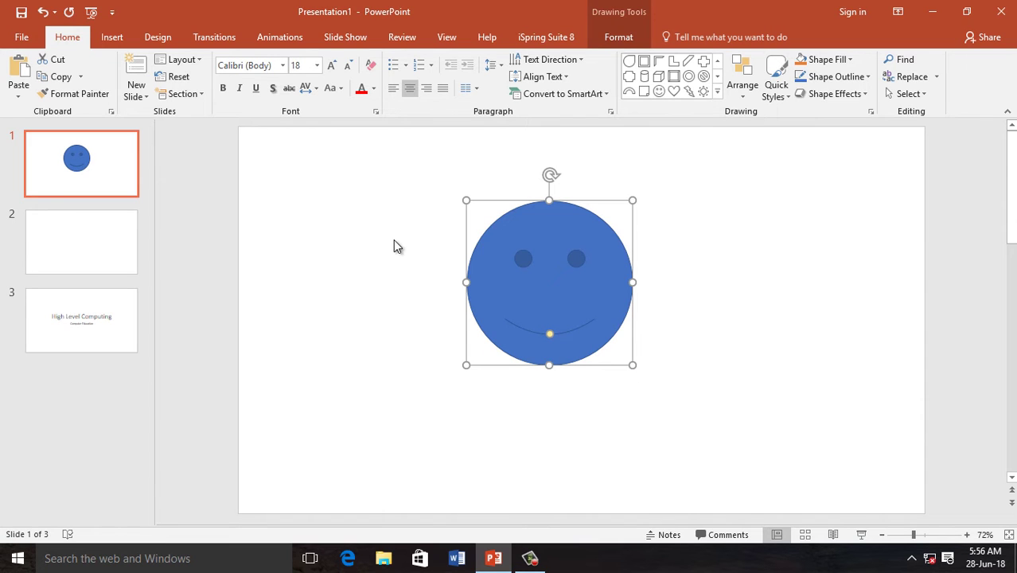
pyautogui.click(100, 241)
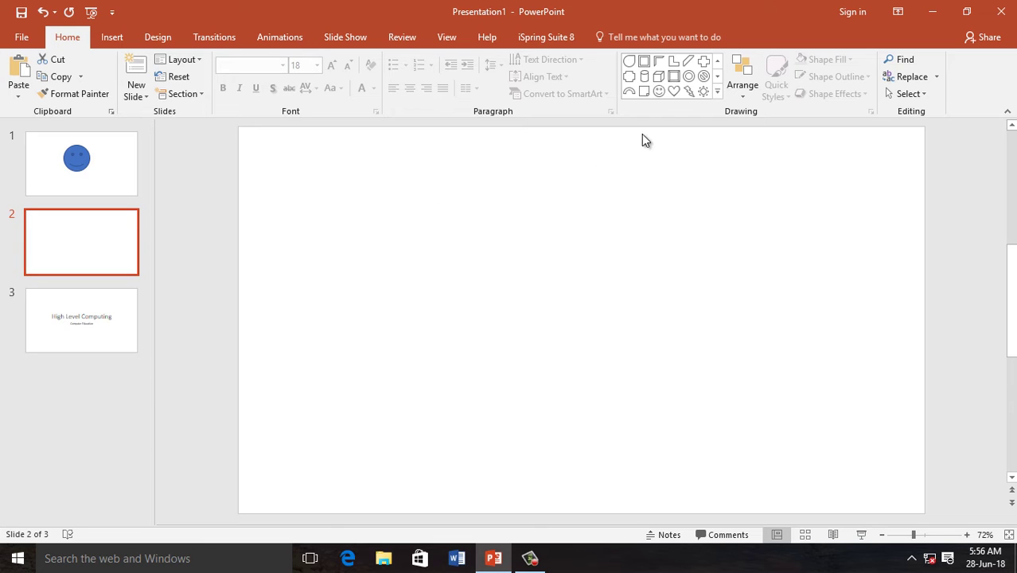
# Draw a large blue rounded rectangle across slide 2, then review slides 1–3
pyautogui.click(717, 92)
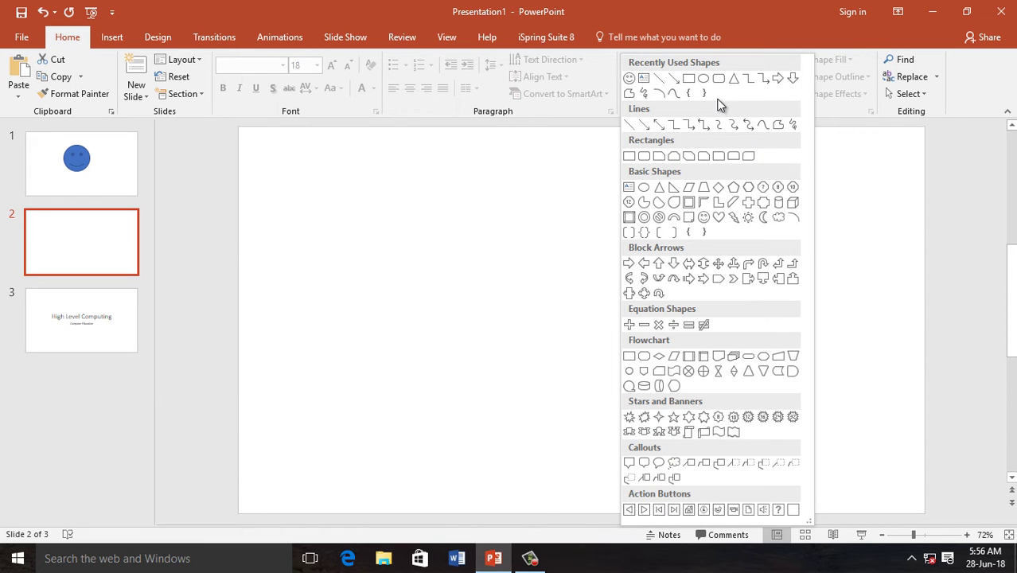
pyautogui.click(646, 157)
pyautogui.moveTo(424, 206)
pyautogui.mouseDown()
pyautogui.moveTo(602, 304)
pyautogui.moveTo(773, 343)
pyautogui.mouseUp()
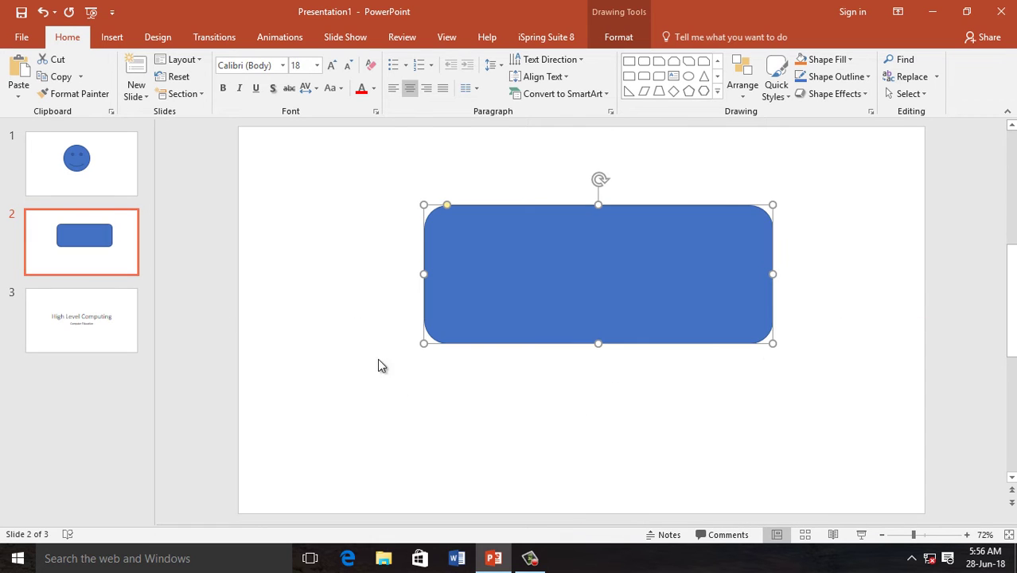
pyautogui.click(105, 173)
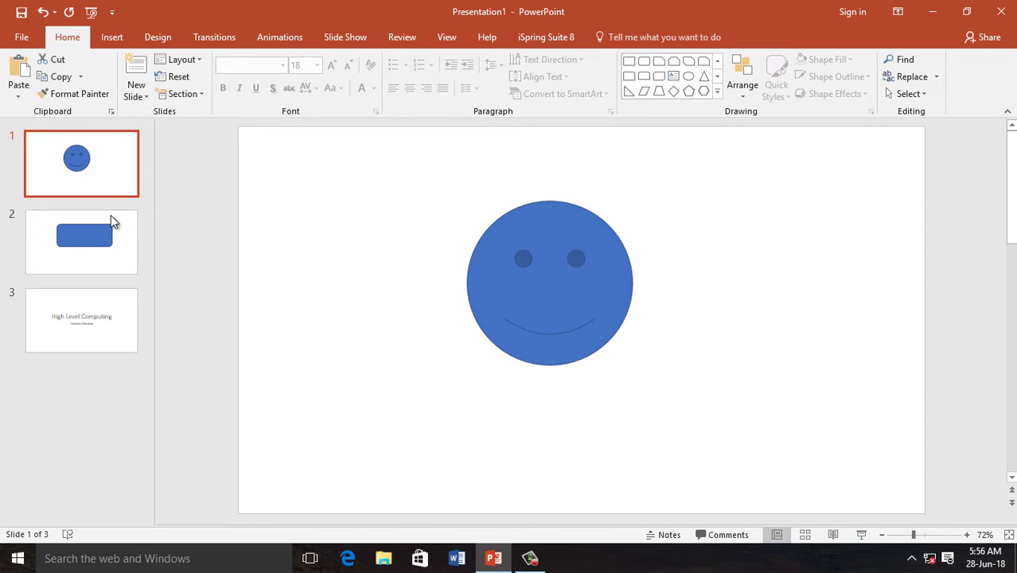
pyautogui.click(111, 216)
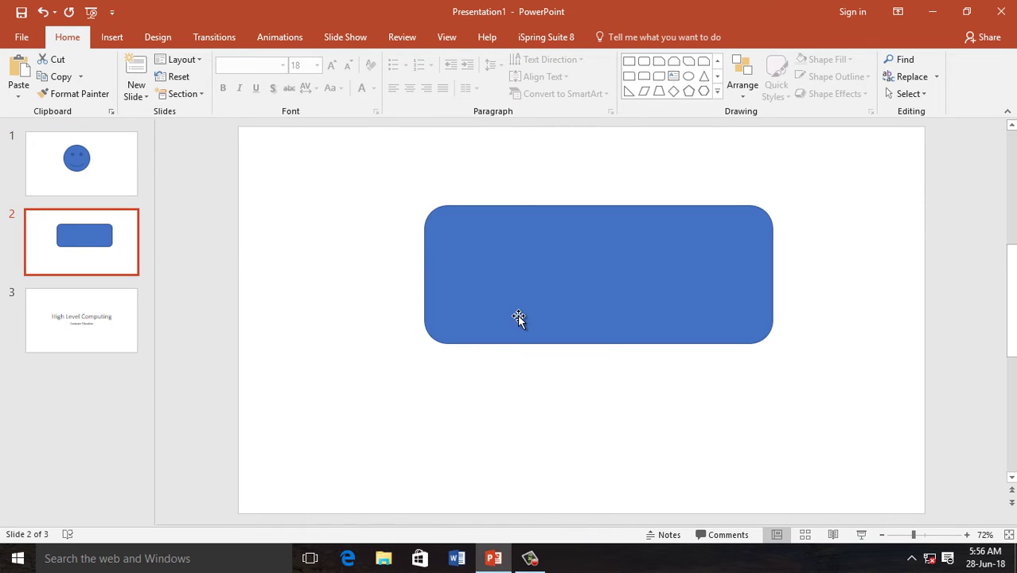
pyautogui.click(109, 332)
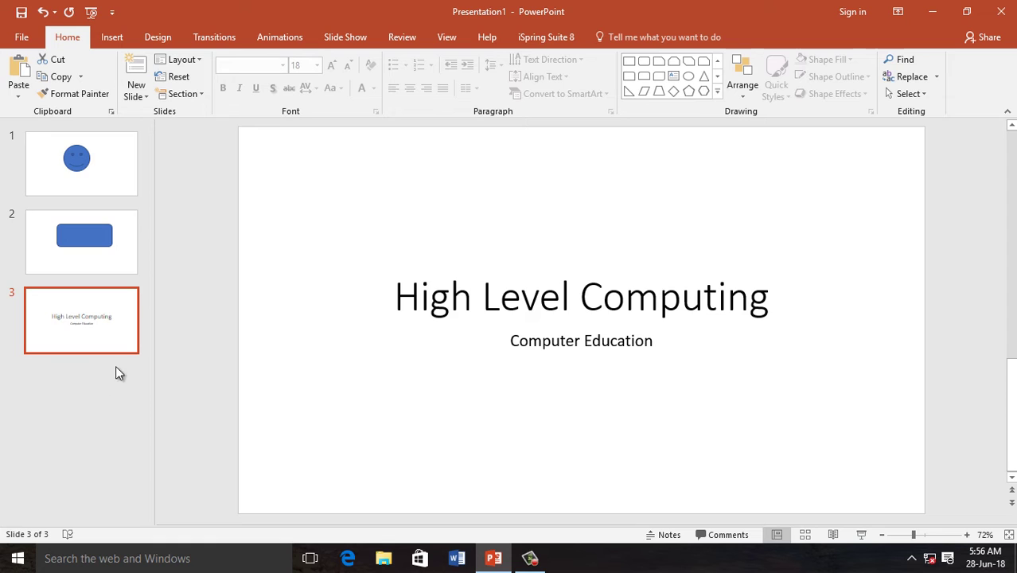
# Add three Blank-layout slides as slides 4, 5 and 6
pyautogui.click(145, 97)
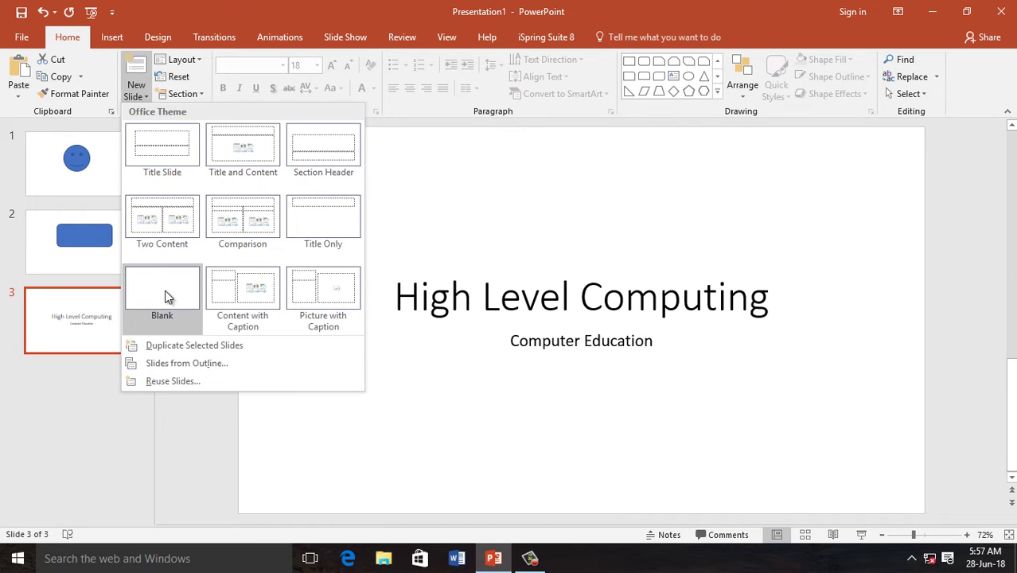
pyautogui.click(167, 297)
pyautogui.click(147, 97)
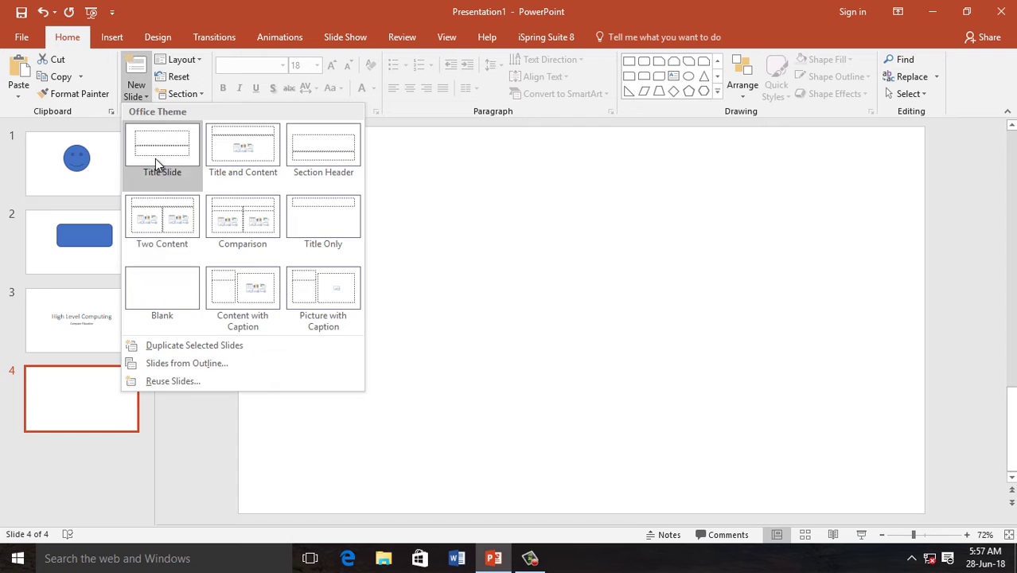
pyautogui.click(155, 293)
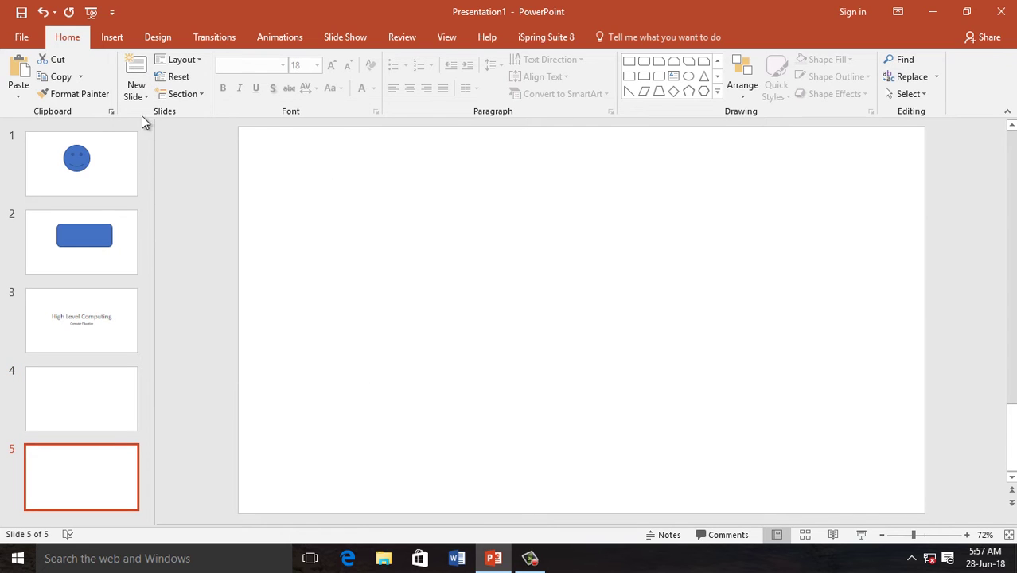
pyautogui.click(143, 95)
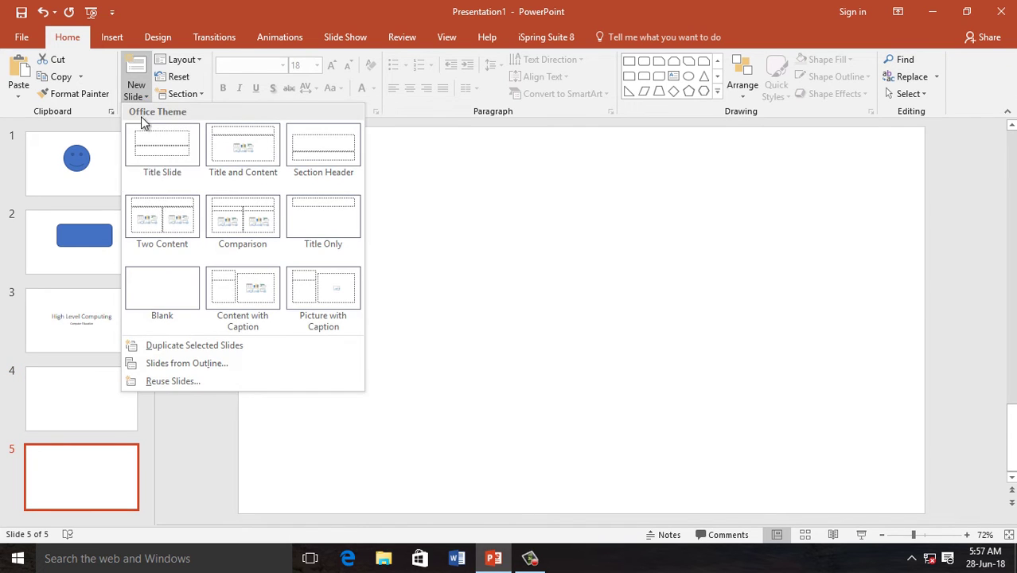
pyautogui.click(164, 297)
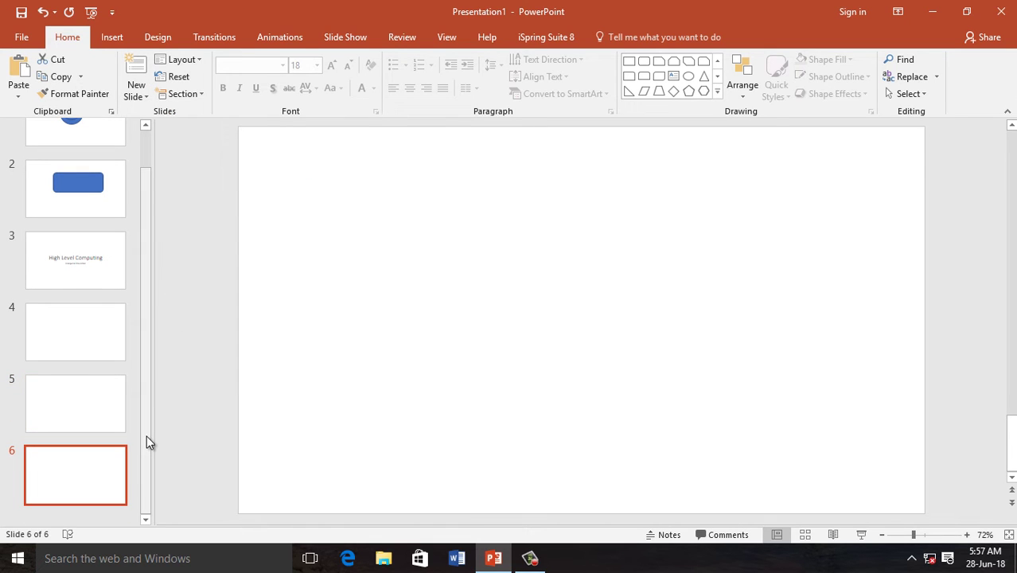
pyautogui.moveTo(146, 435); pyautogui.dragTo(146, 460)
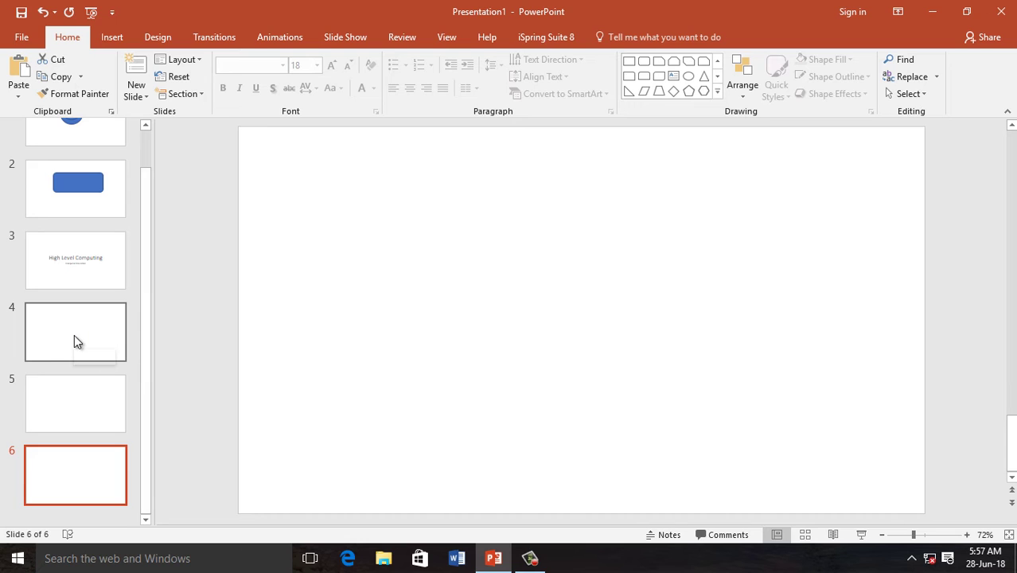
# Draw a diamond on slide 4 and a down arrow on slide 5
pyautogui.click(74, 342)
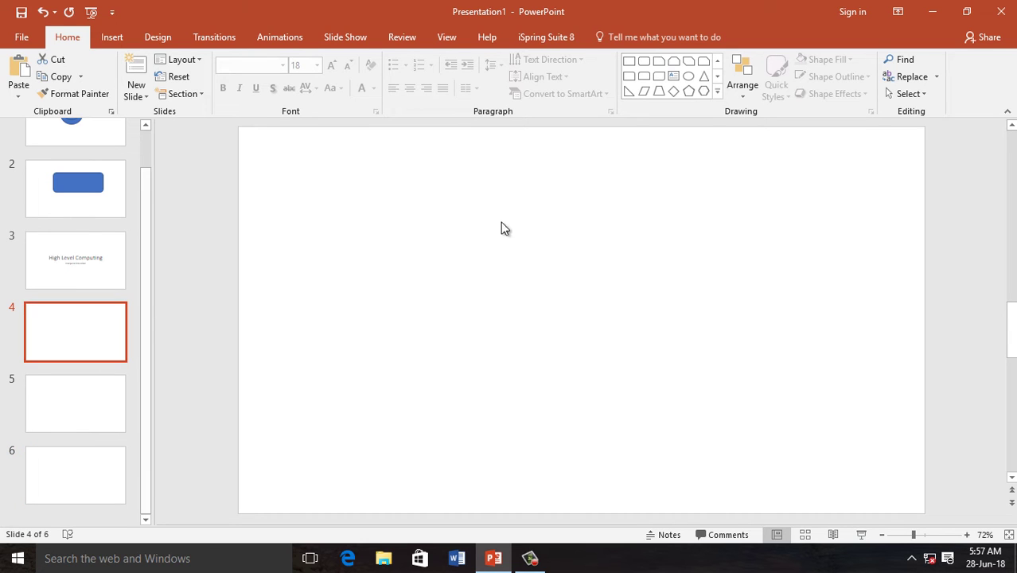
pyautogui.click(672, 93)
pyautogui.moveTo(493, 228); pyautogui.dragTo(690, 427)
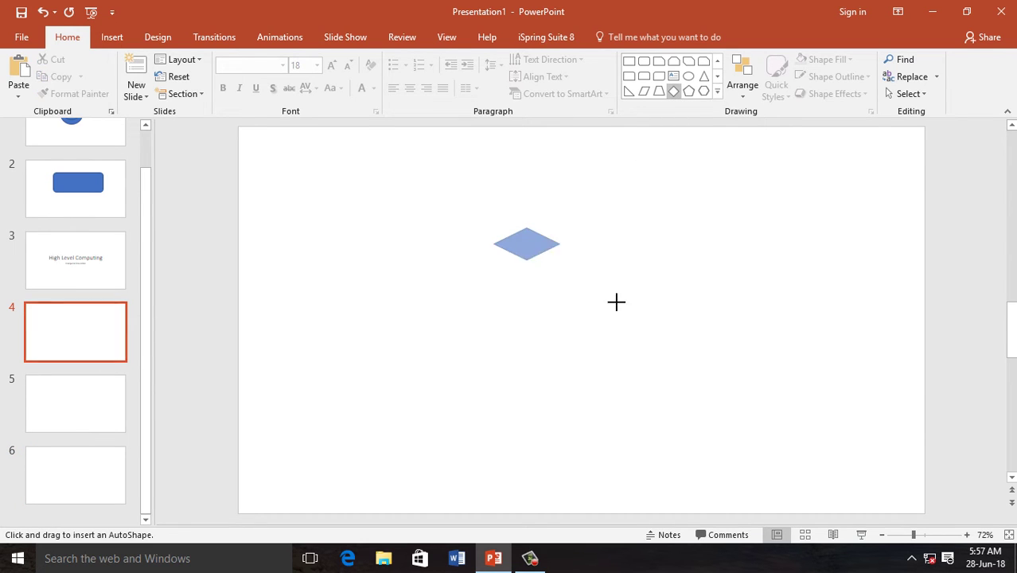
pyautogui.click(82, 411)
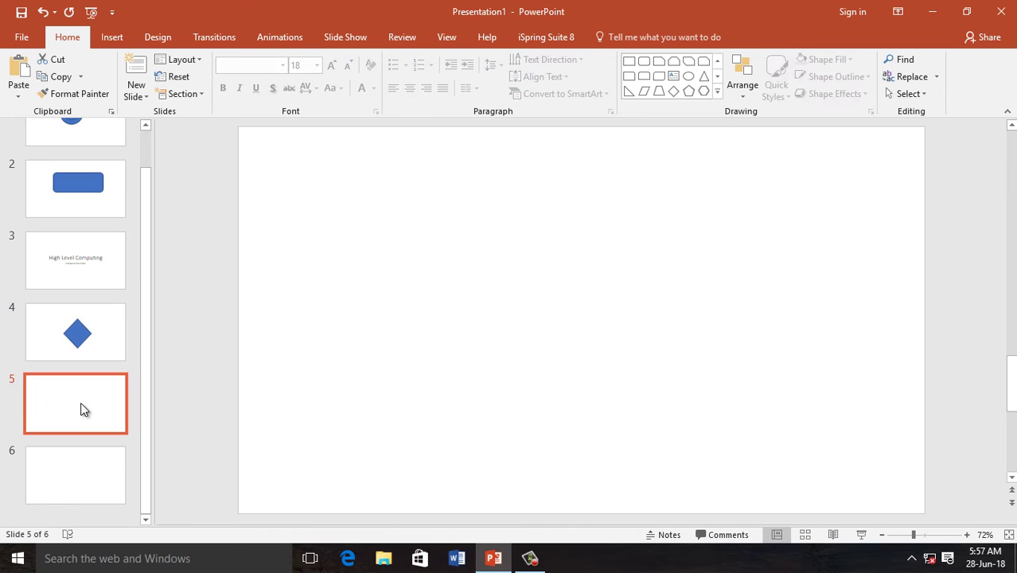
pyautogui.click(718, 95)
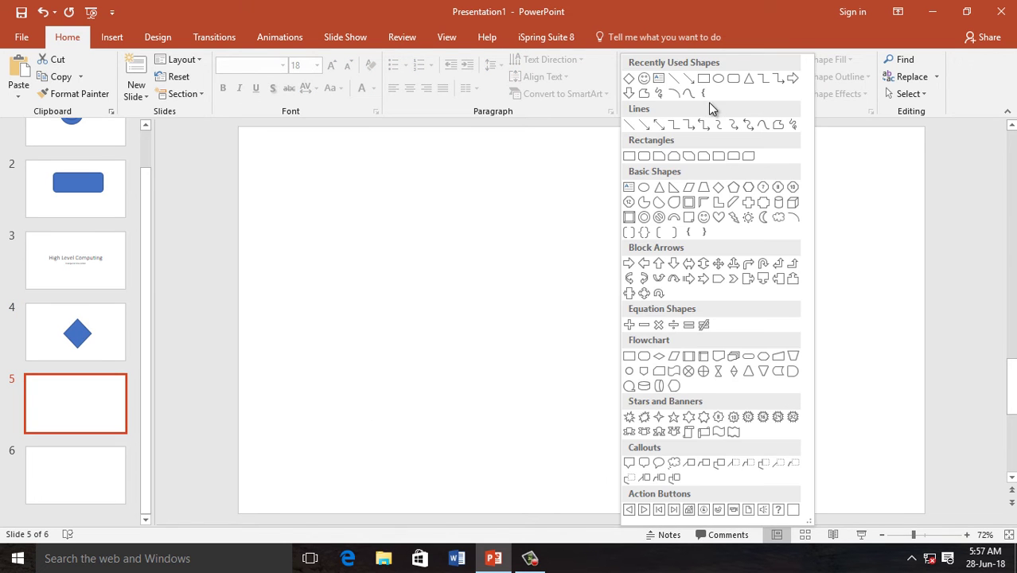
pyautogui.click(634, 118)
pyautogui.moveTo(449, 186); pyautogui.dragTo(777, 426)
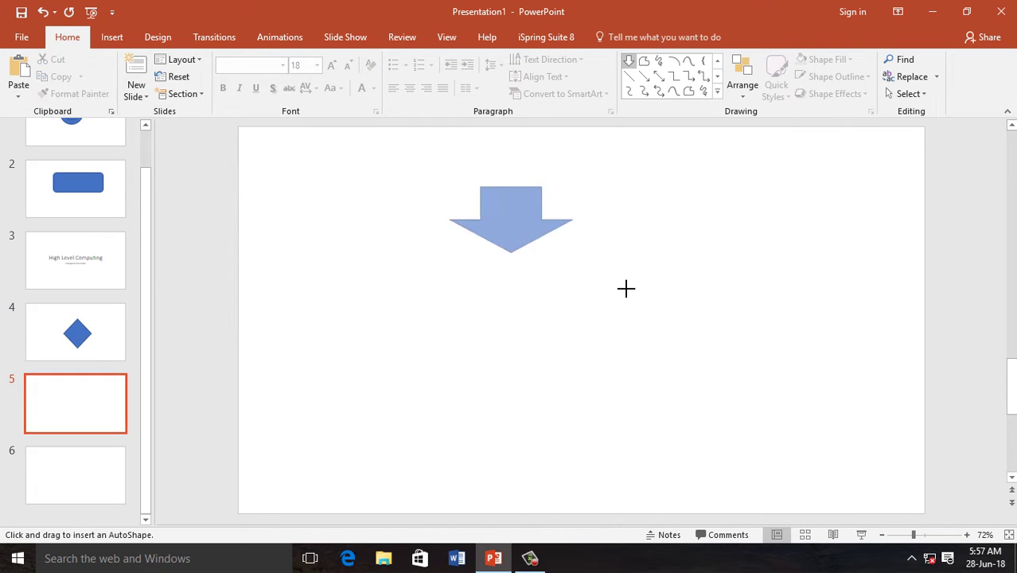
# Draw a sun shape in the middle of slide 6
pyautogui.click(70, 474)
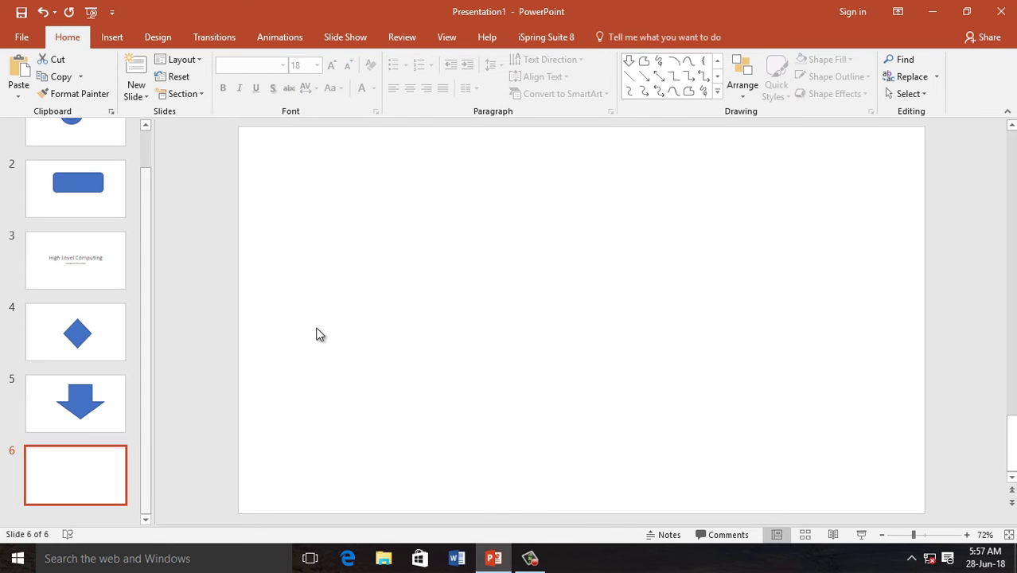
pyautogui.click(718, 95)
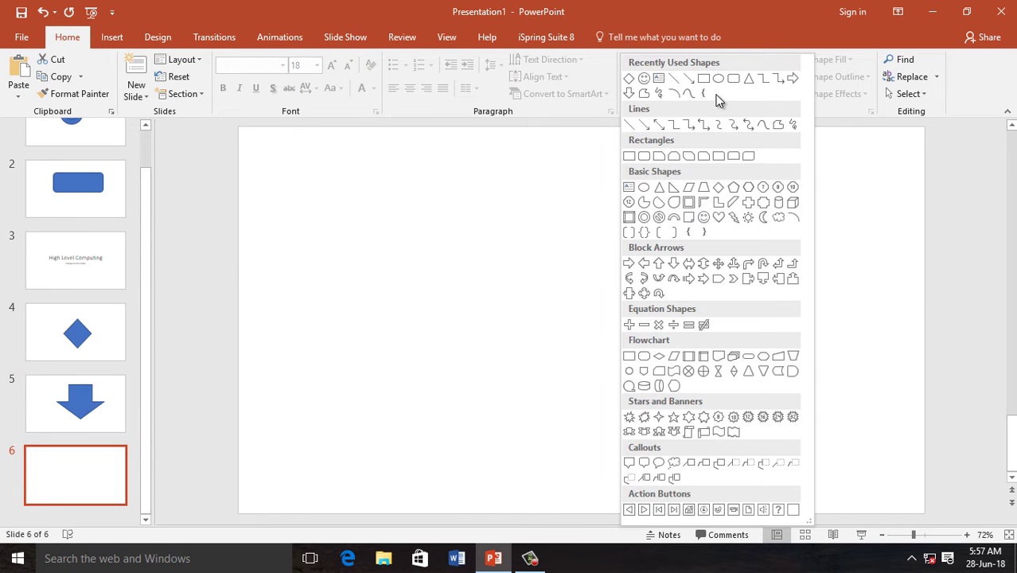
pyautogui.click(748, 216)
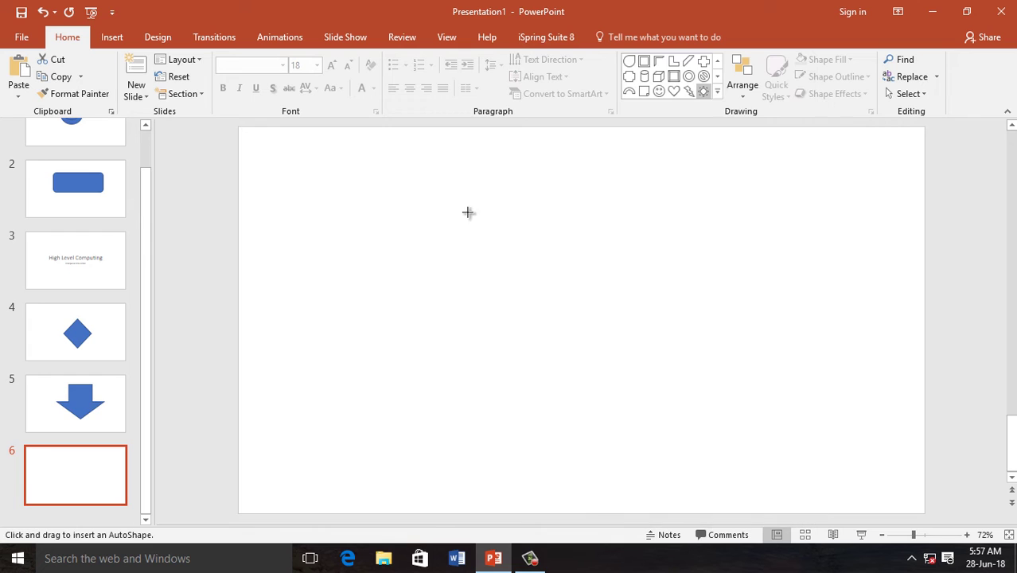
pyautogui.moveTo(467, 209); pyautogui.dragTo(678, 434)
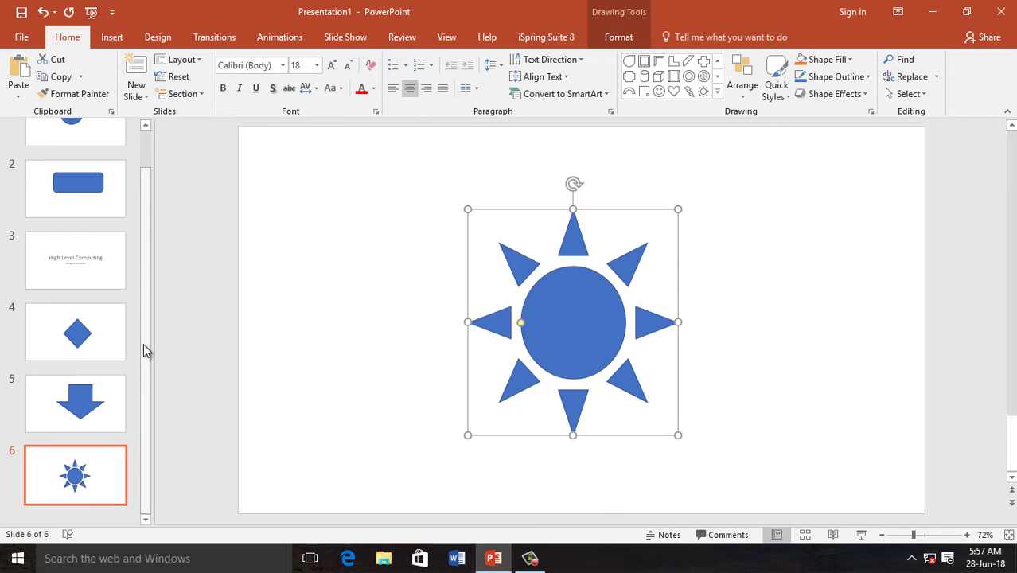
pyautogui.moveTo(144, 343); pyautogui.dragTo(149, 267)
pyautogui.moveTo(149, 316); pyautogui.dragTo(146, 377)
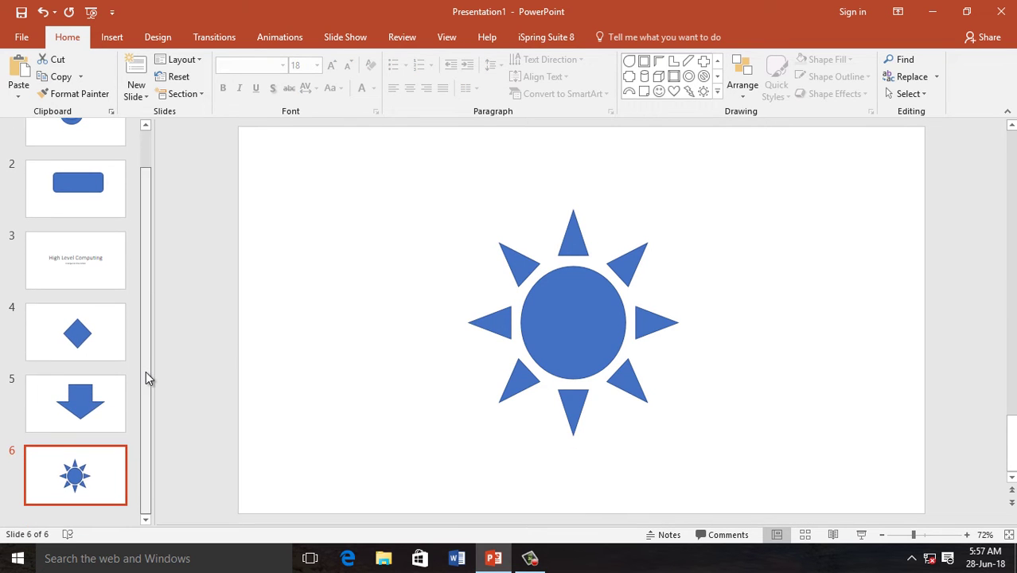
pyautogui.moveTo(145, 340)
pyautogui.mouseDown()
pyautogui.moveTo(146, 287)
pyautogui.moveTo(143, 370)
pyautogui.moveTo(145, 292)
pyautogui.moveTo(199, 97)
pyautogui.mouseUp()
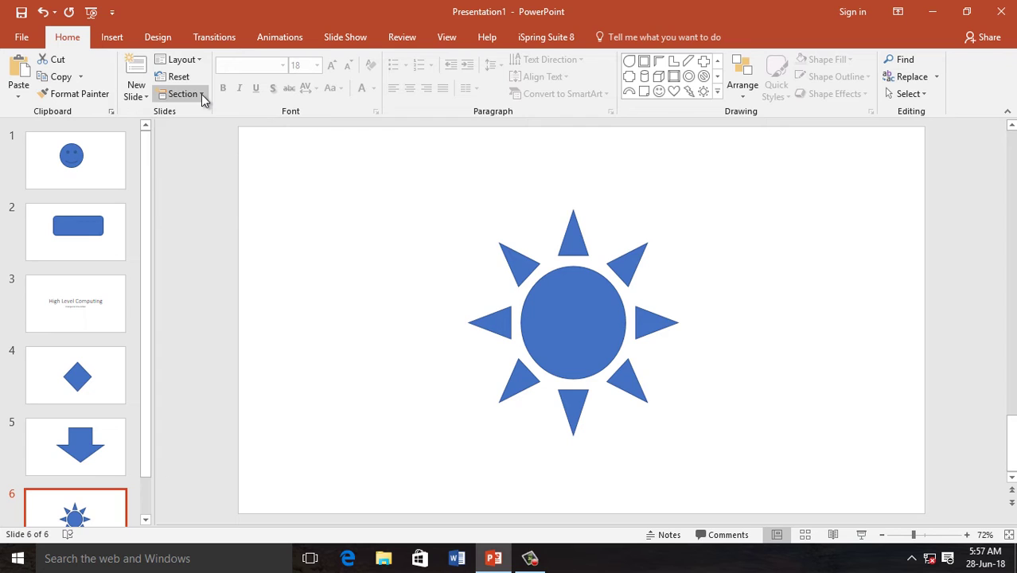
# Add an Untitled Section starting between slides 3 and 4 via Section > Add Section
pyautogui.click(202, 94)
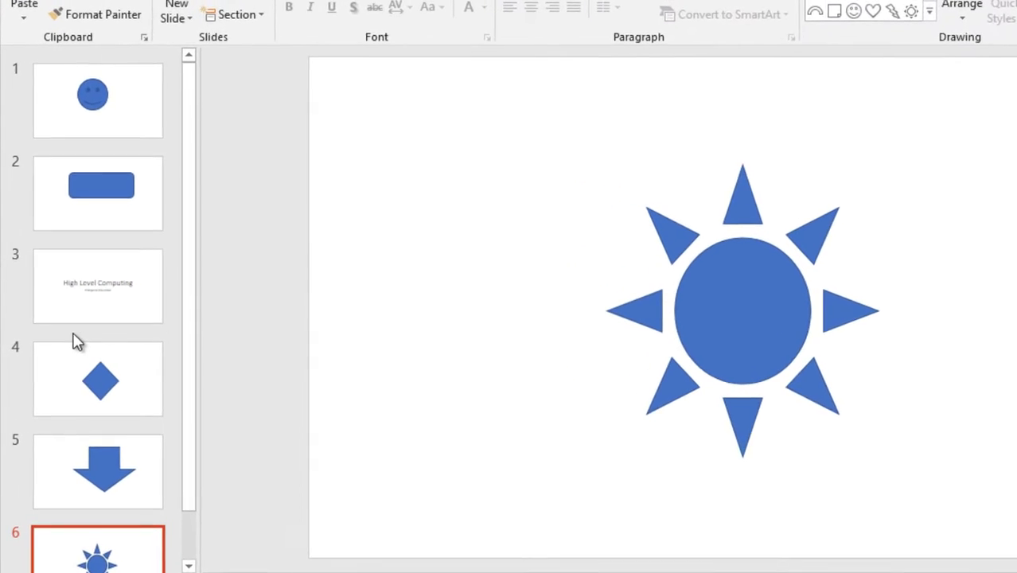
pyautogui.click(118, 324)
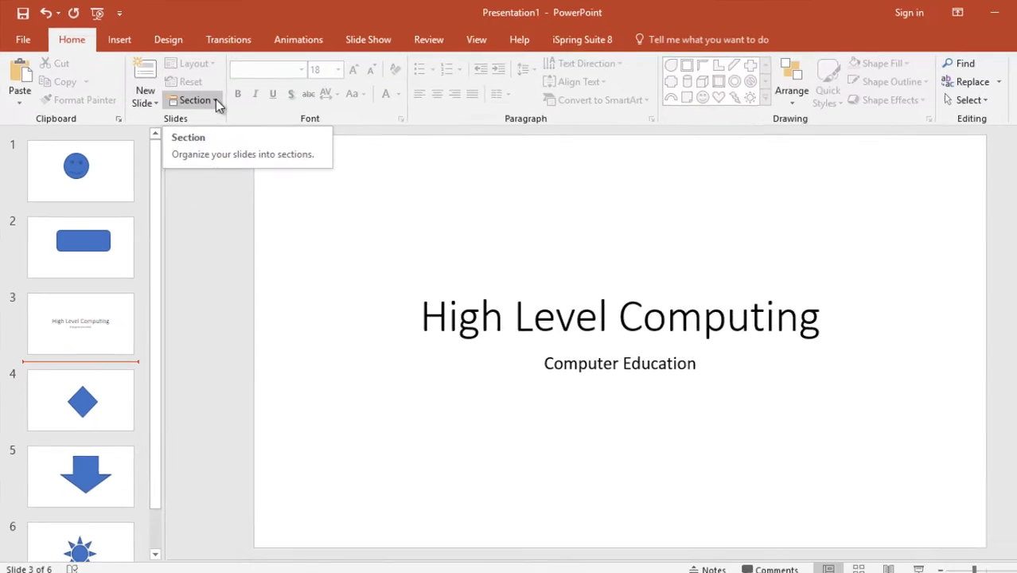
pyautogui.click(199, 94)
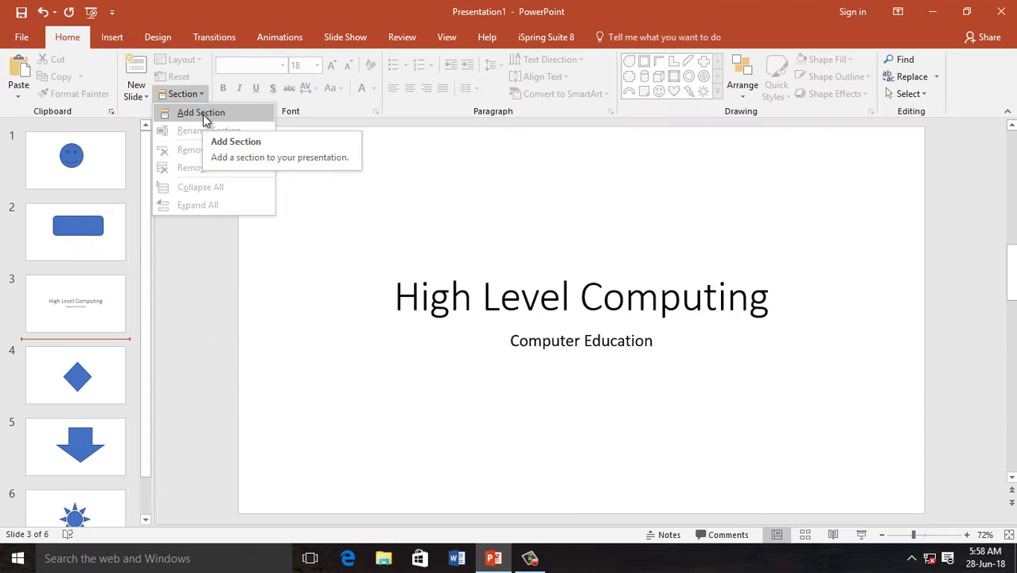
pyautogui.click(203, 114)
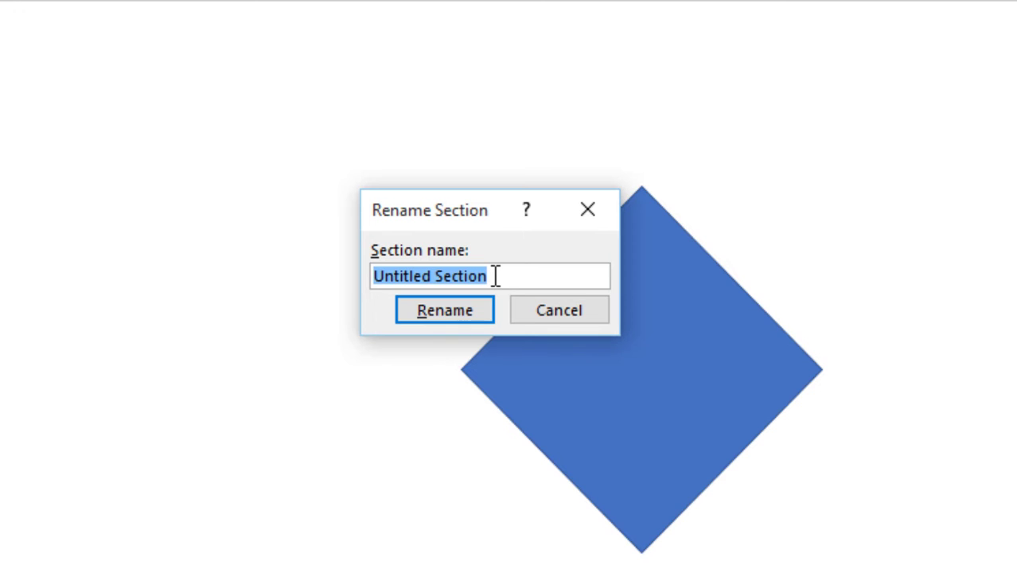
# Replace 'Untitled Section' with 'final year' and confirm the rename
pyautogui.click(512, 276)
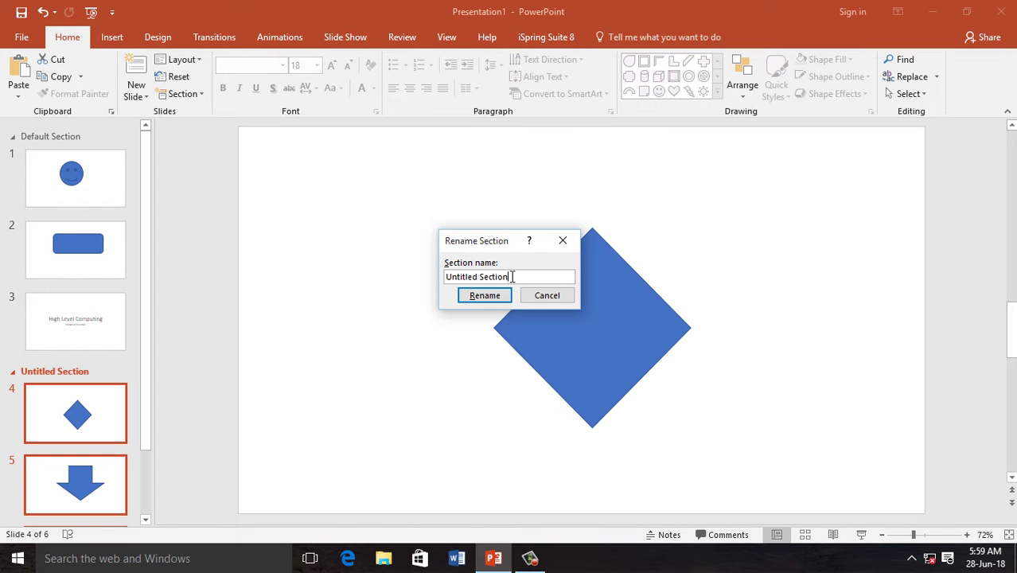
pyautogui.press('BackSpace')
pyautogui.press('BackSpace')
pyautogui.press('BackSpace')
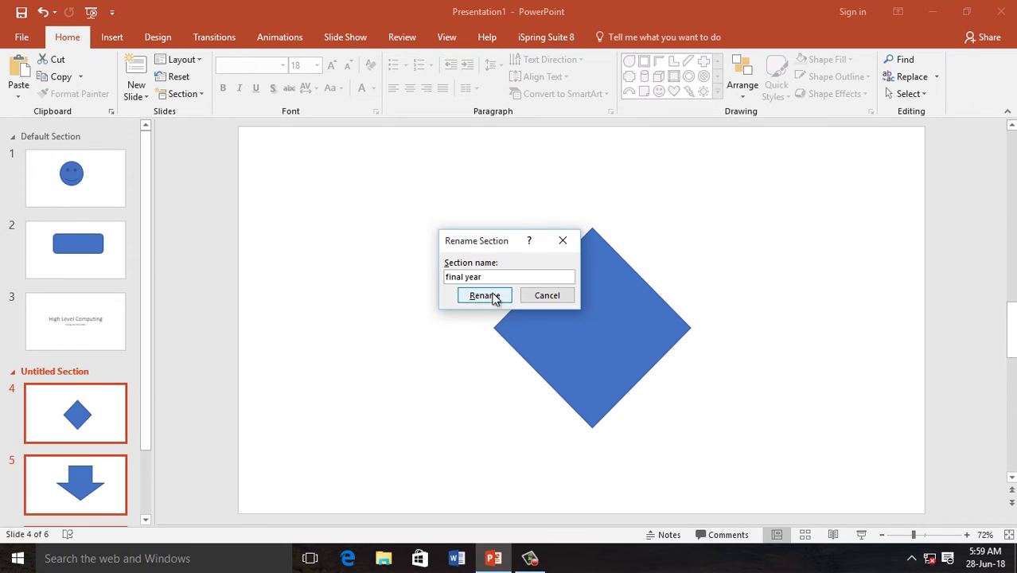
pyautogui.click(482, 295)
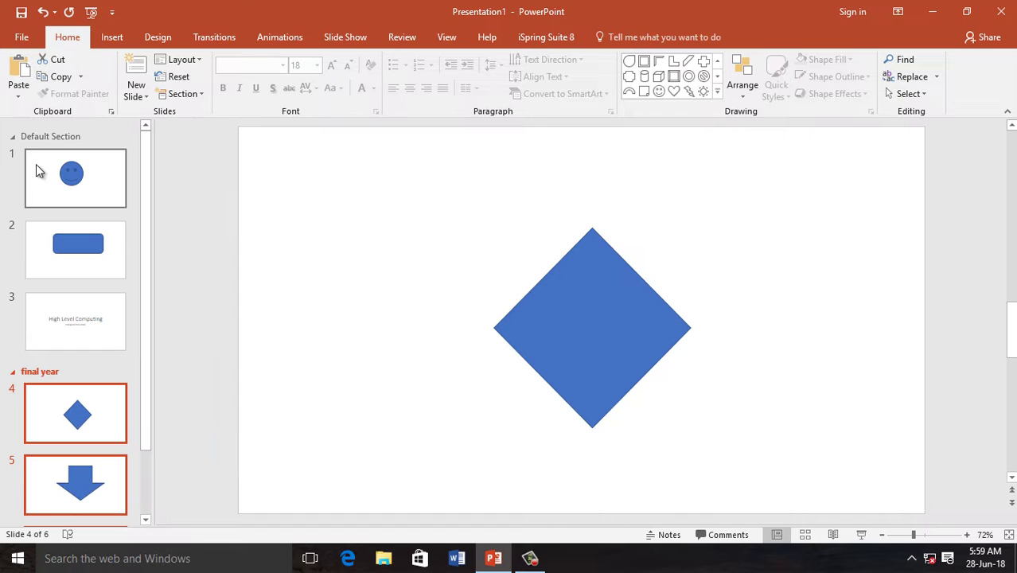
# Rename the Default Section holding slides 1–3 to 'First Year'
pyautogui.click(39, 137)
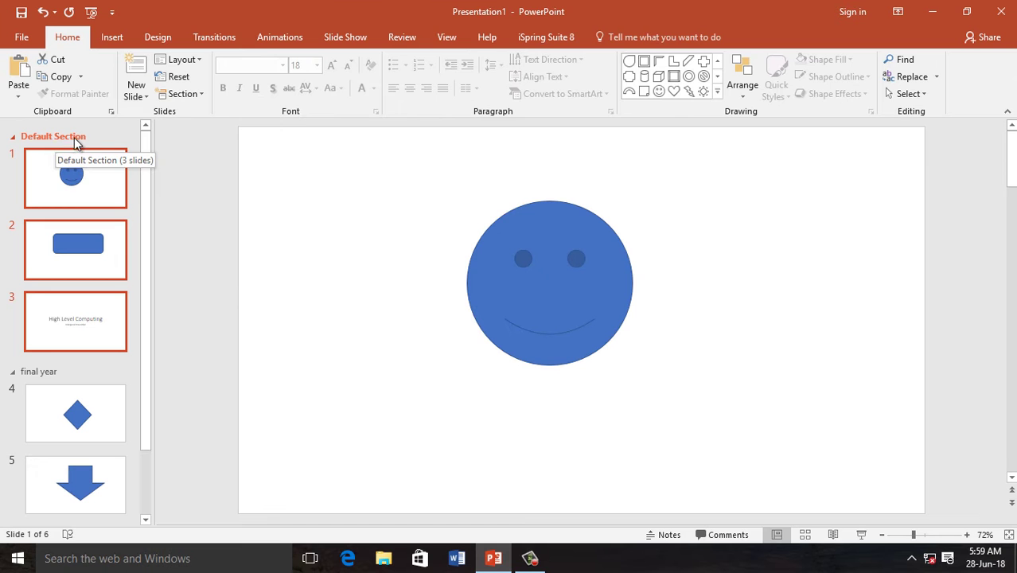
pyautogui.click(201, 91)
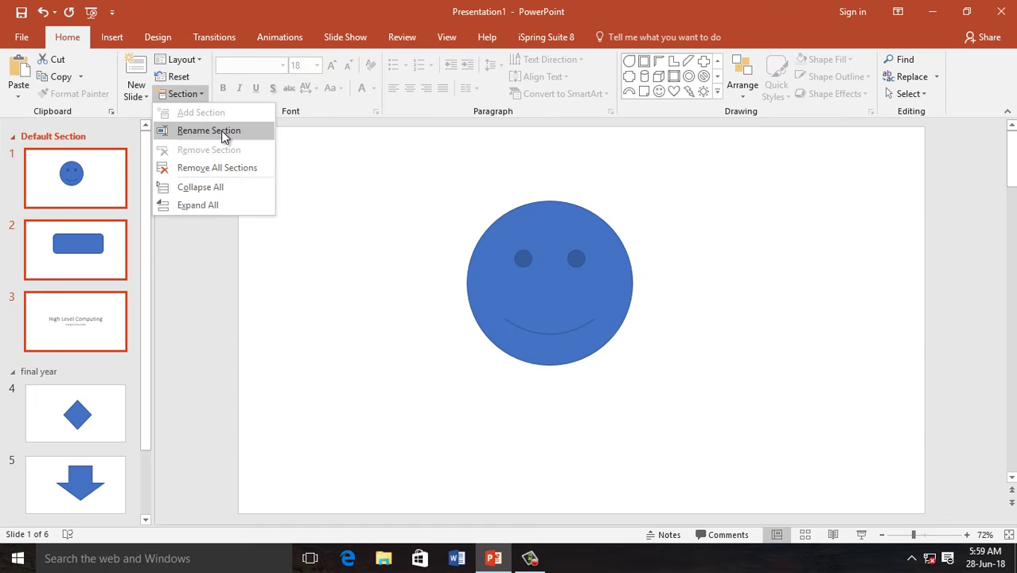
pyautogui.click(489, 288)
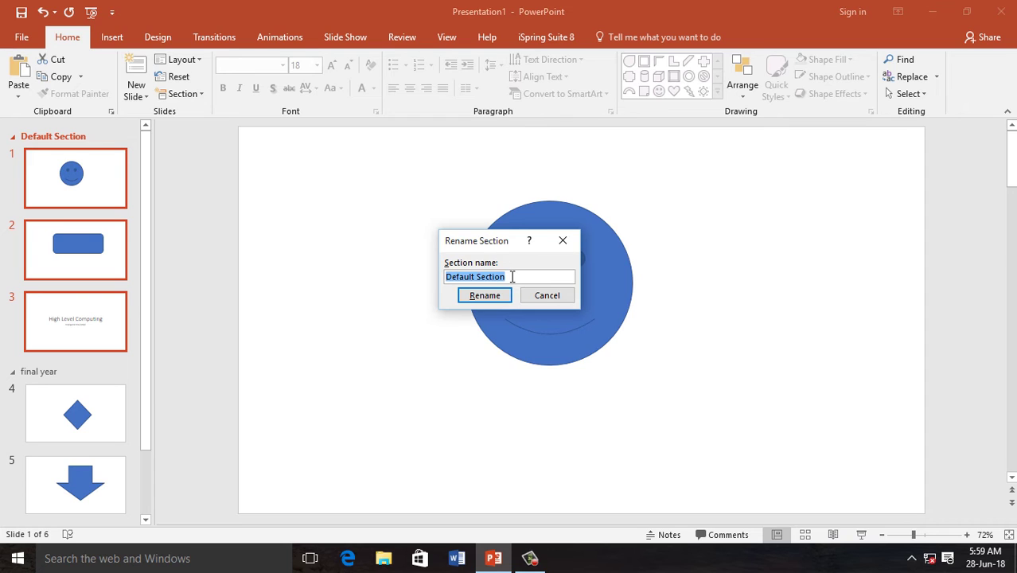
pyautogui.write('First Year')
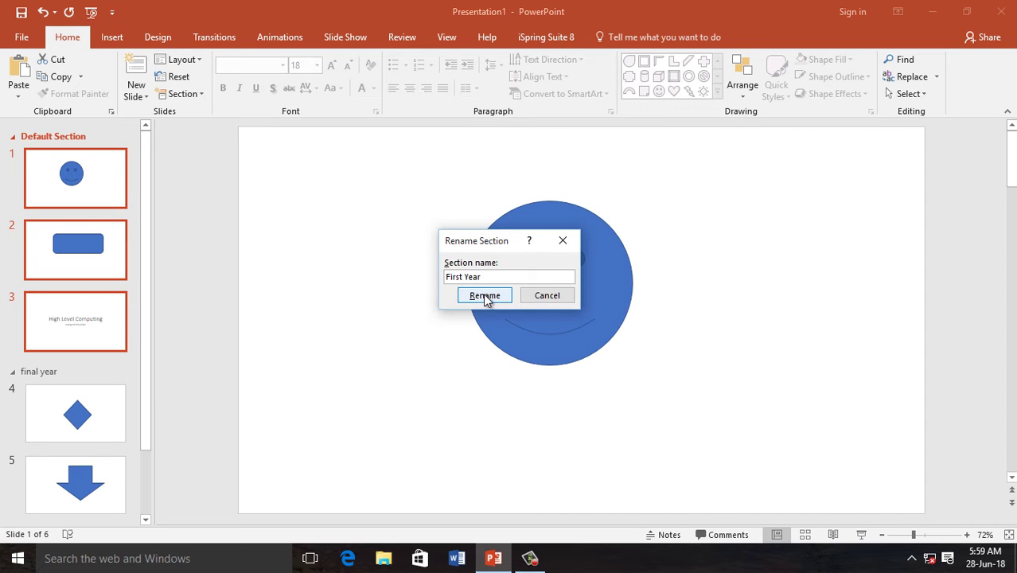
pyautogui.click(481, 296)
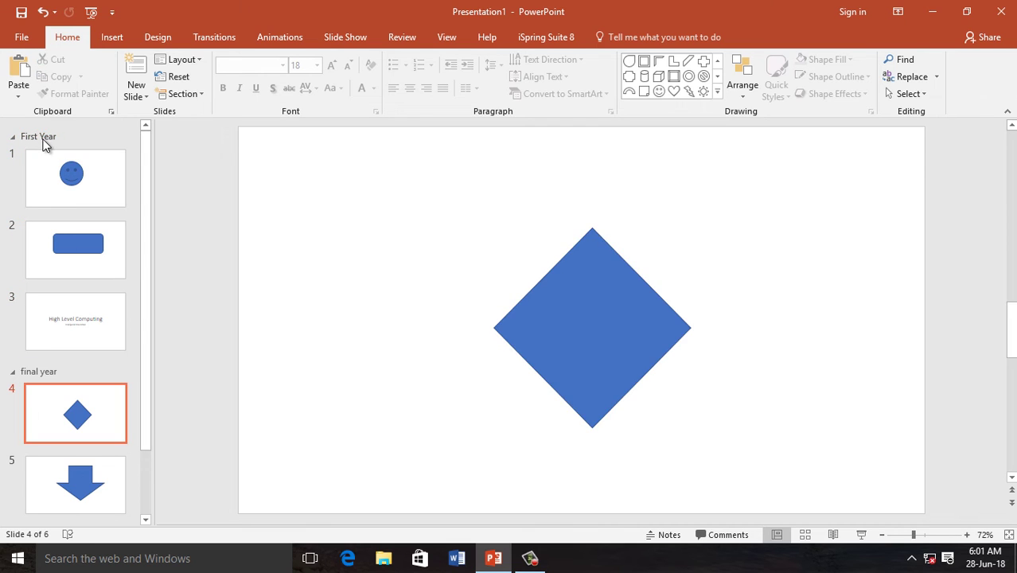
pyautogui.click(44, 140)
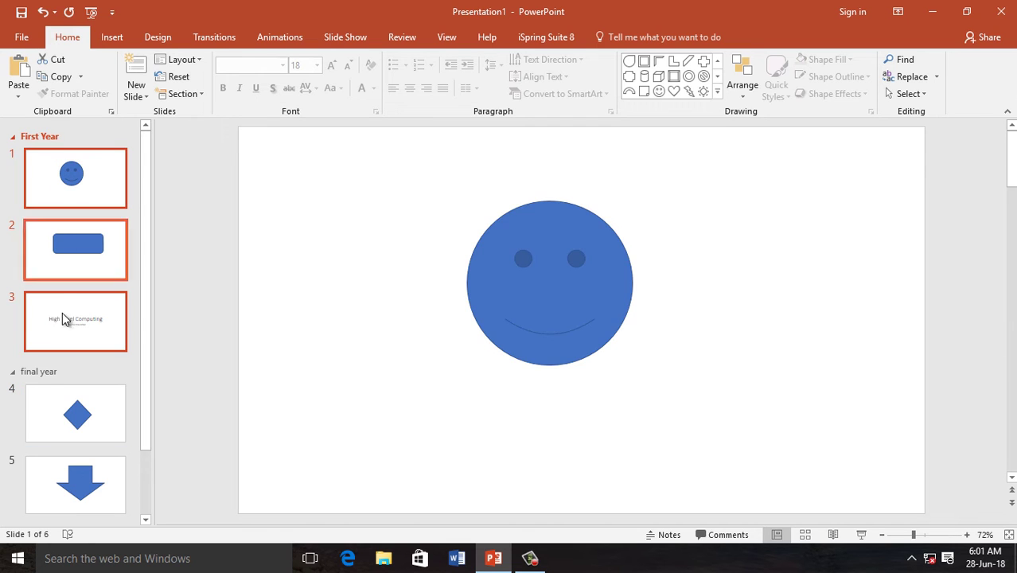
pyautogui.click(47, 372)
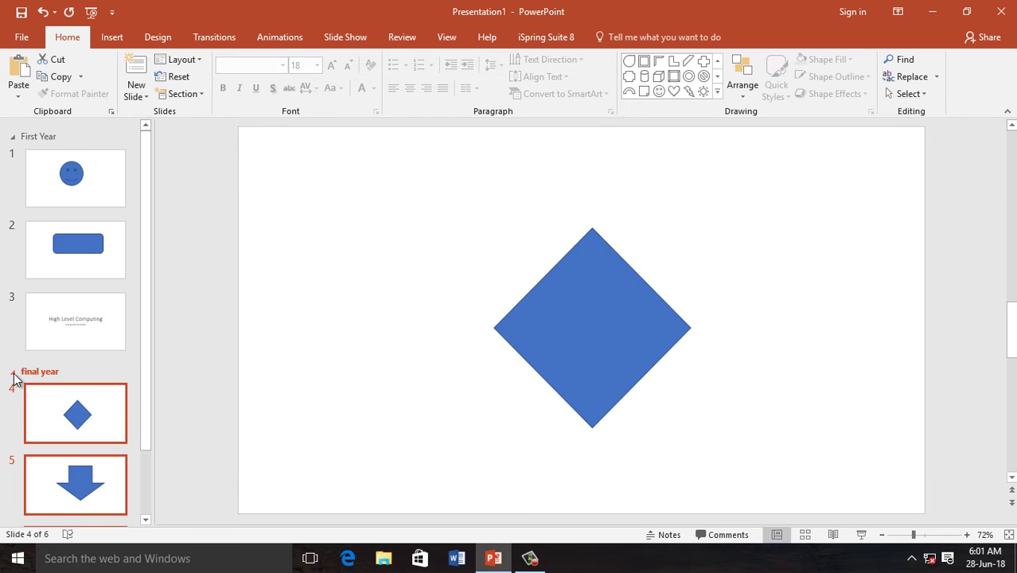
# Collapse the final year section and review slides 1–3 under First Year
pyautogui.click(12, 371)
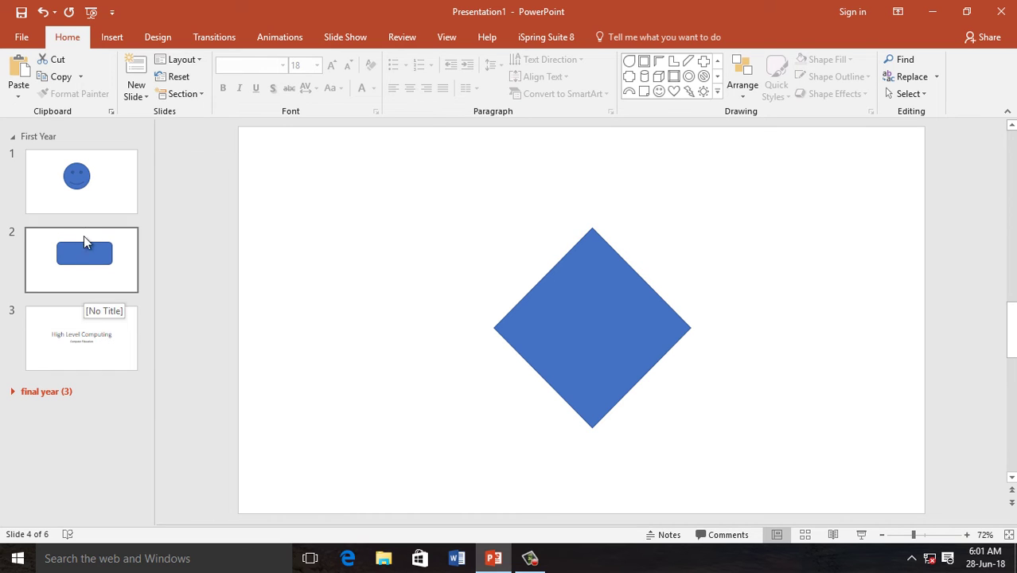
pyautogui.click(93, 182)
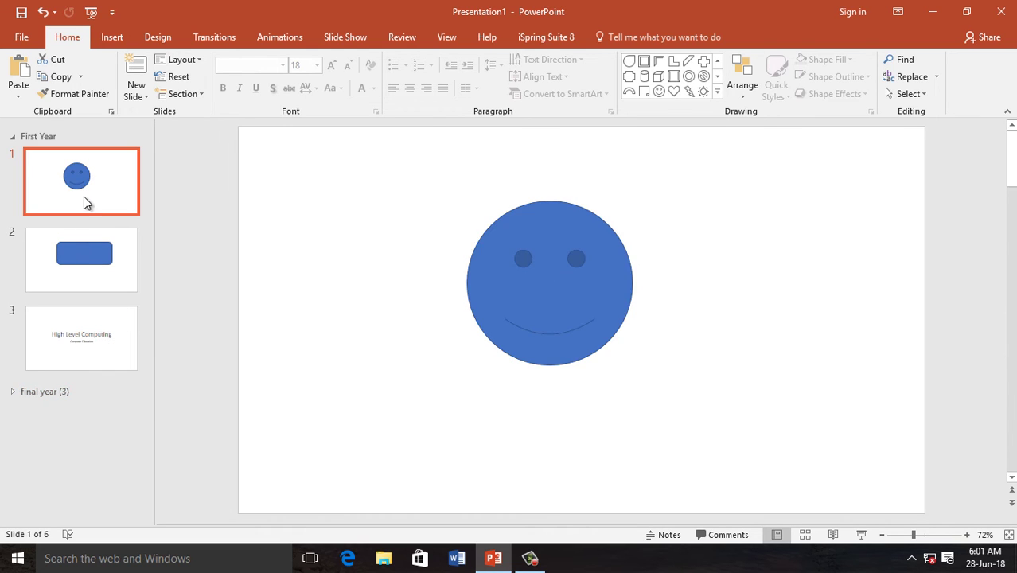
pyautogui.click(90, 253)
pyautogui.click(92, 330)
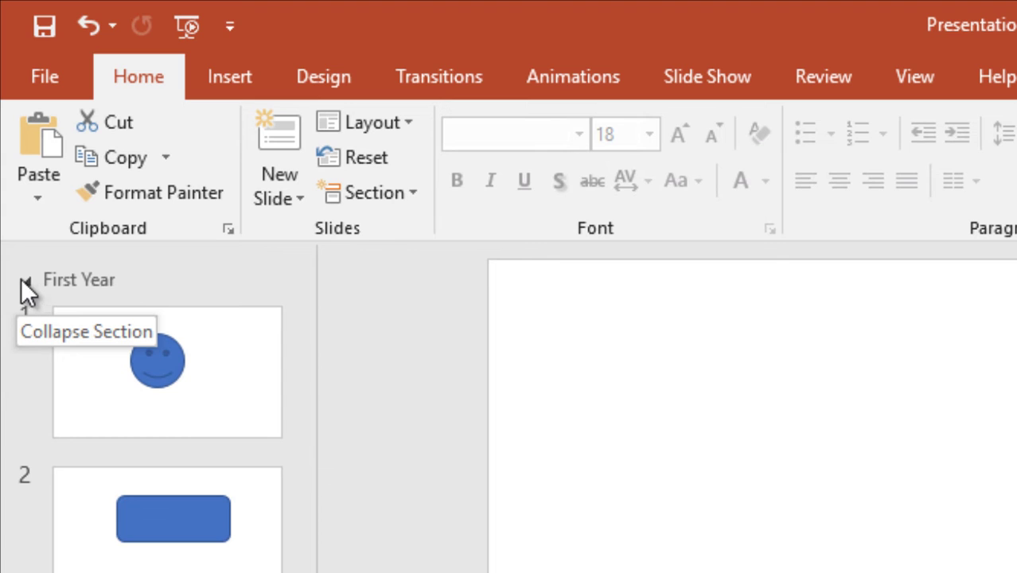
# Collapse First Year, re-expand final year to check slides 4–6, then collapse it again
pyautogui.click(24, 281)
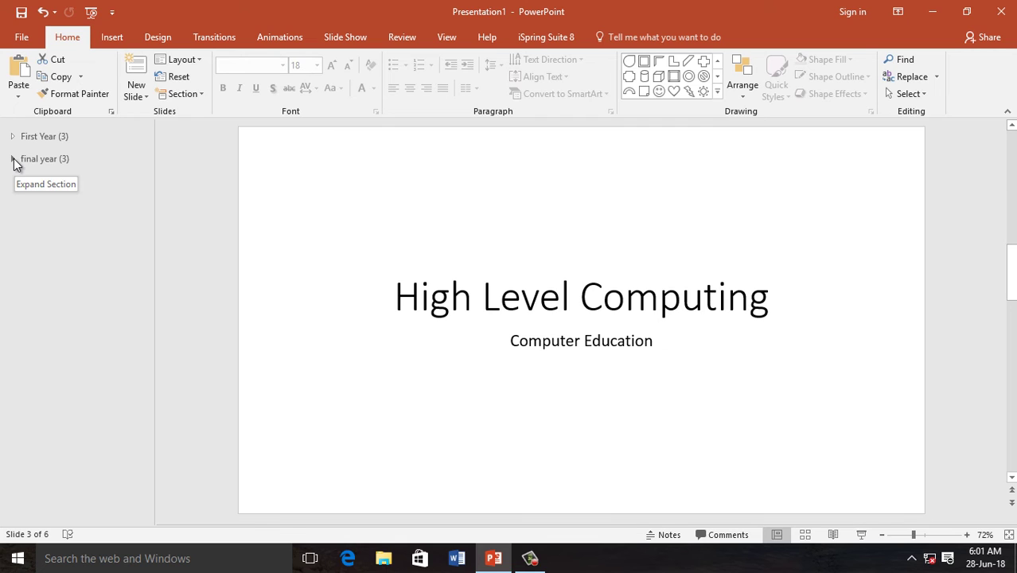
pyautogui.click(14, 159)
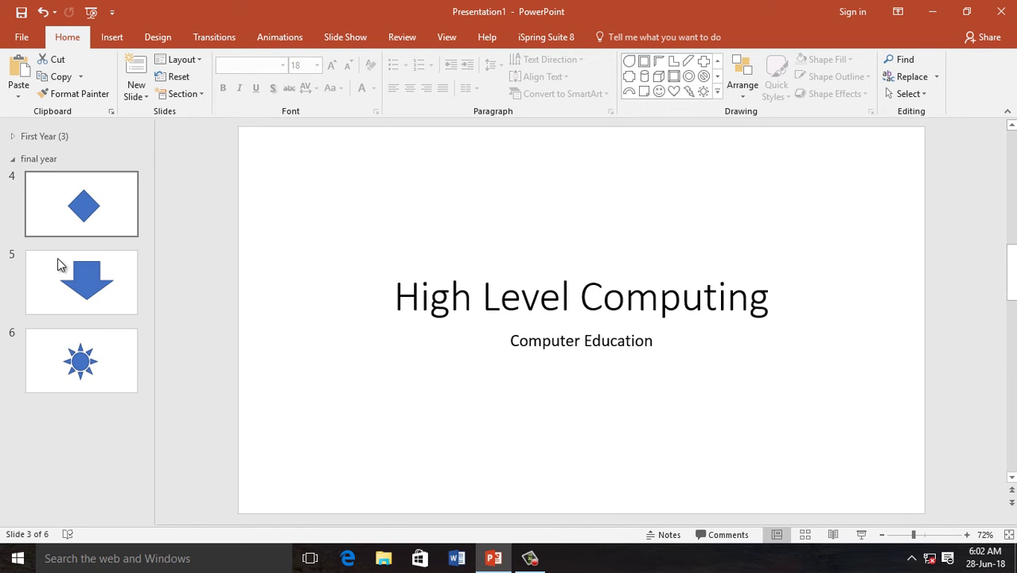
pyautogui.click(104, 222)
pyautogui.click(102, 284)
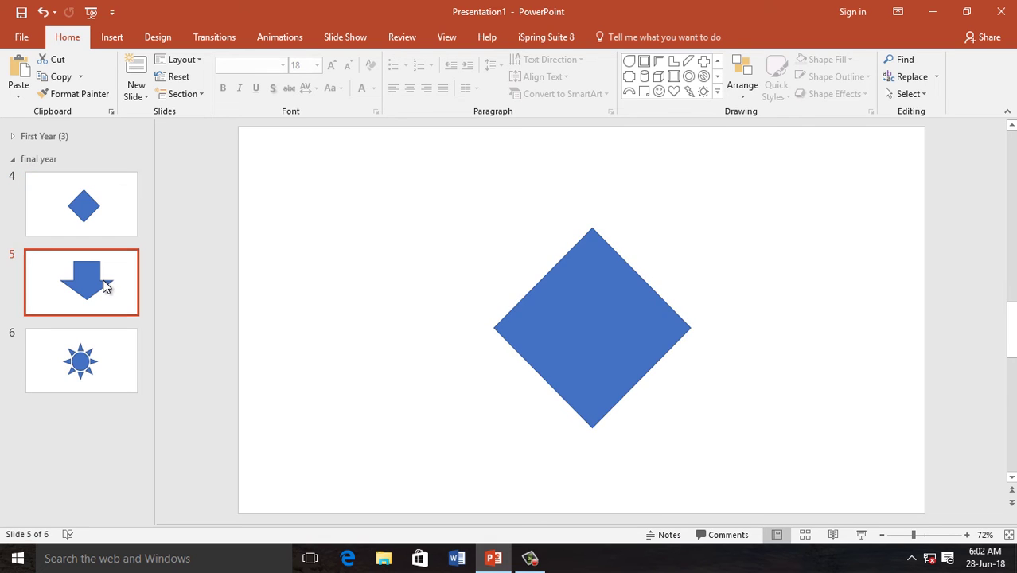
pyautogui.click(97, 357)
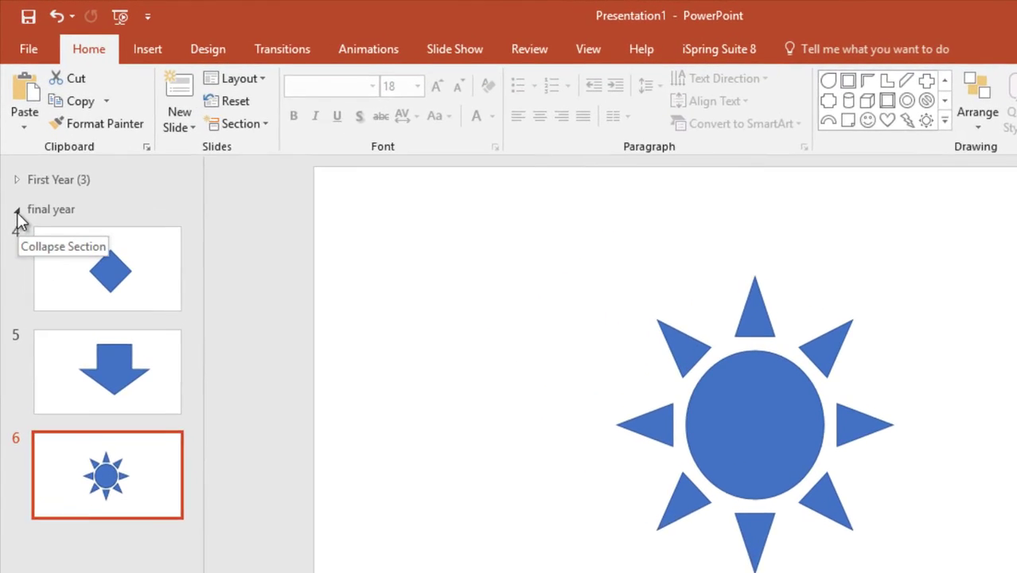
pyautogui.click(17, 212)
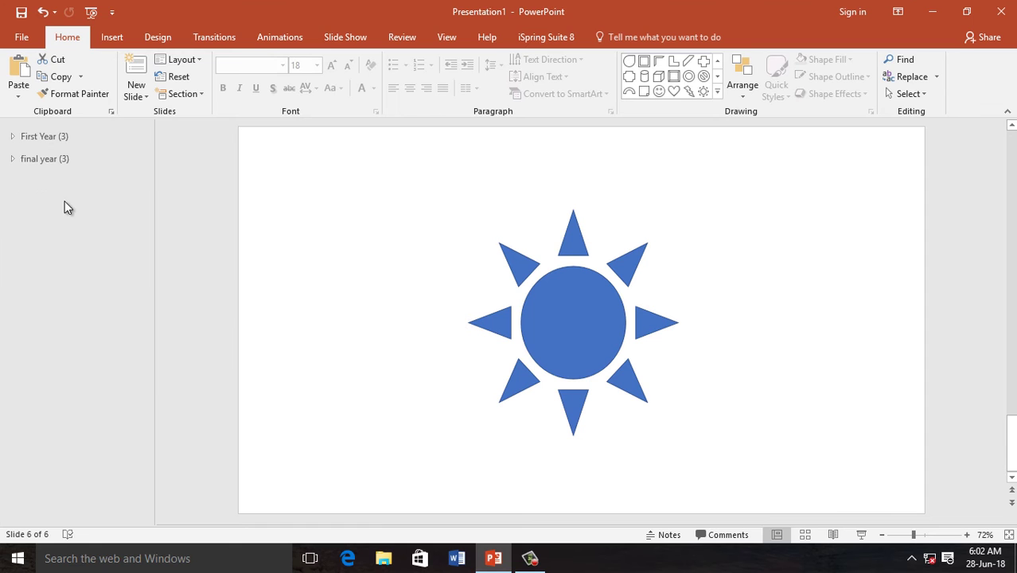
# Use the Section menu's Expand All, try Collapse All, then Expand All again to list all six slides
pyautogui.click(202, 96)
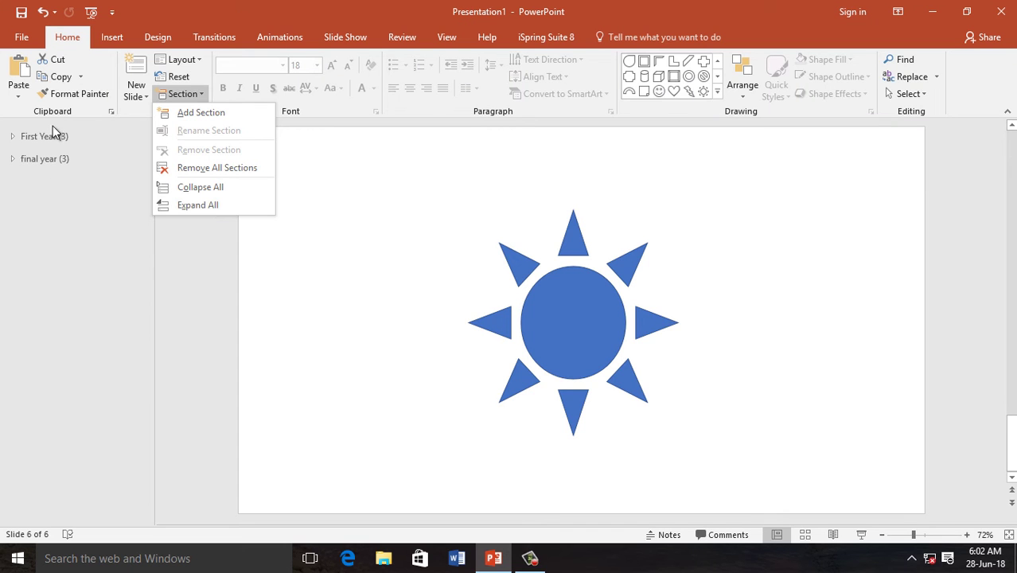
pyautogui.click(193, 205)
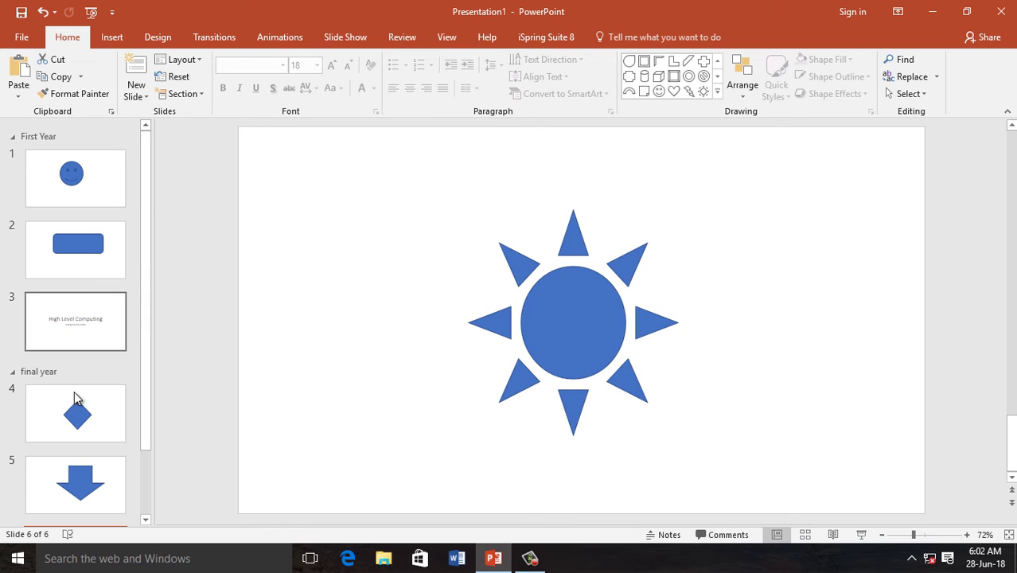
pyautogui.click(182, 94)
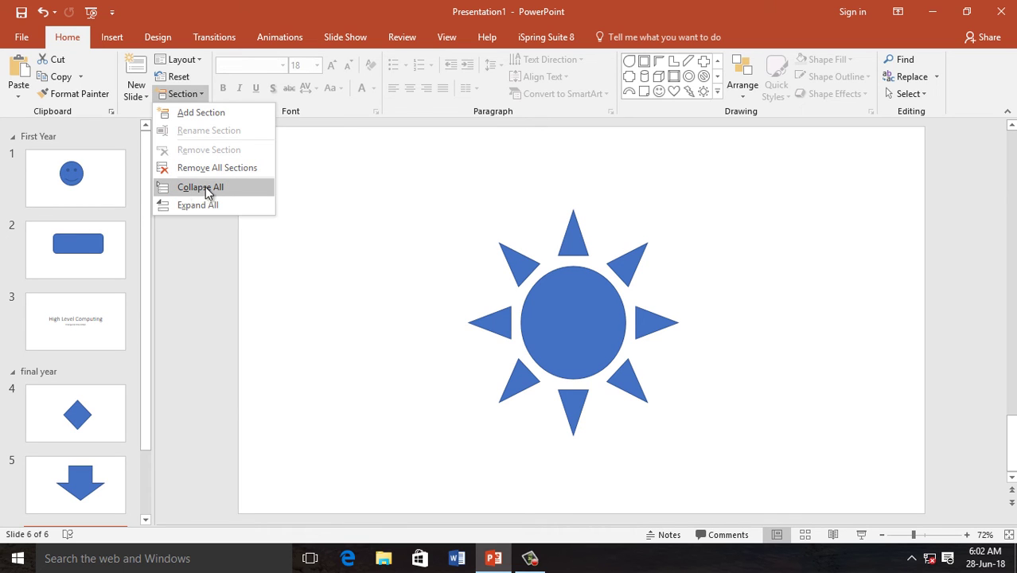
pyautogui.click(203, 189)
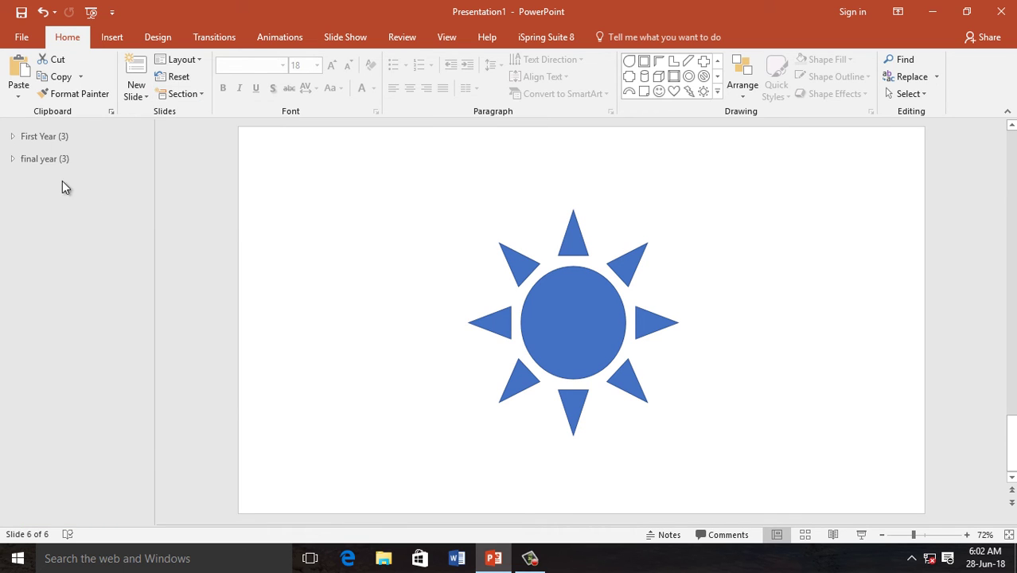
pyautogui.click(203, 93)
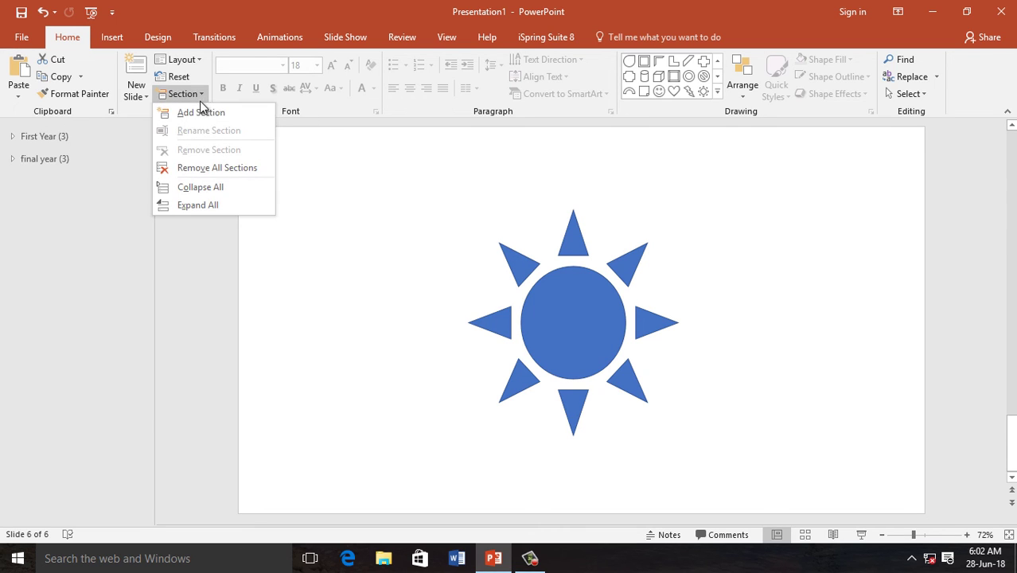
pyautogui.click(201, 206)
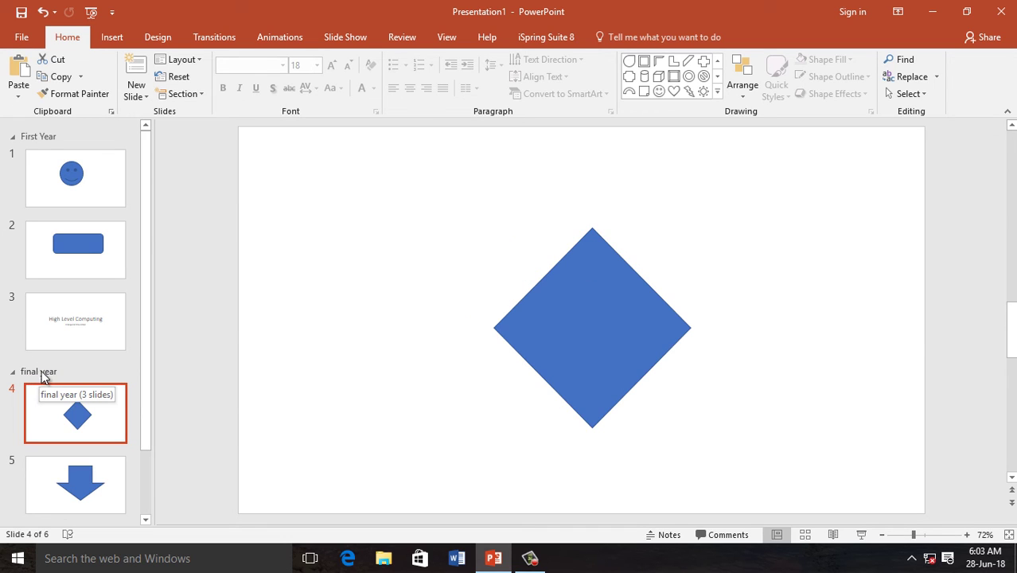
# Remove the final year section as a trial, undo it, and reopen the Section options
pyautogui.click(49, 373)
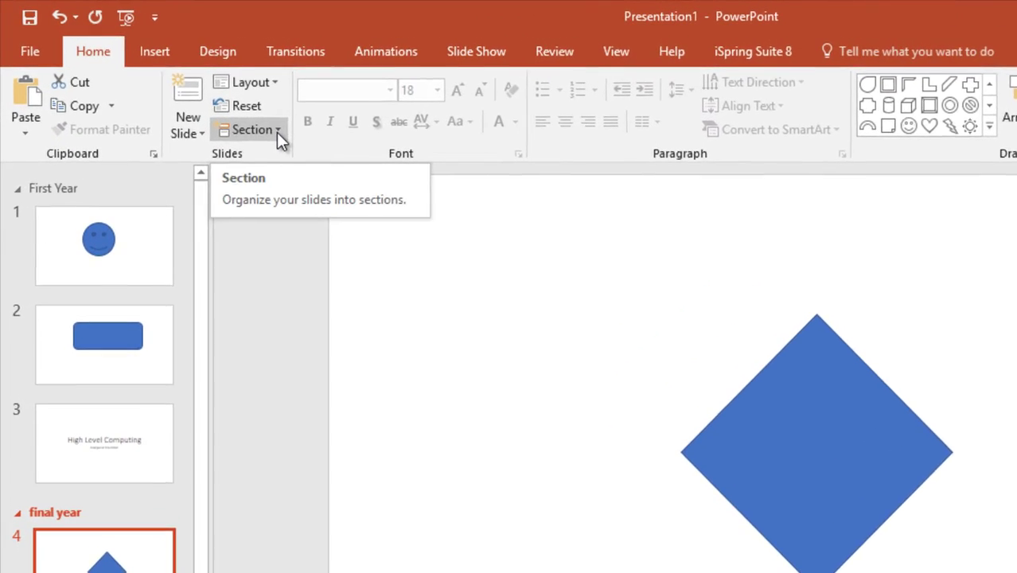
pyautogui.click(316, 151)
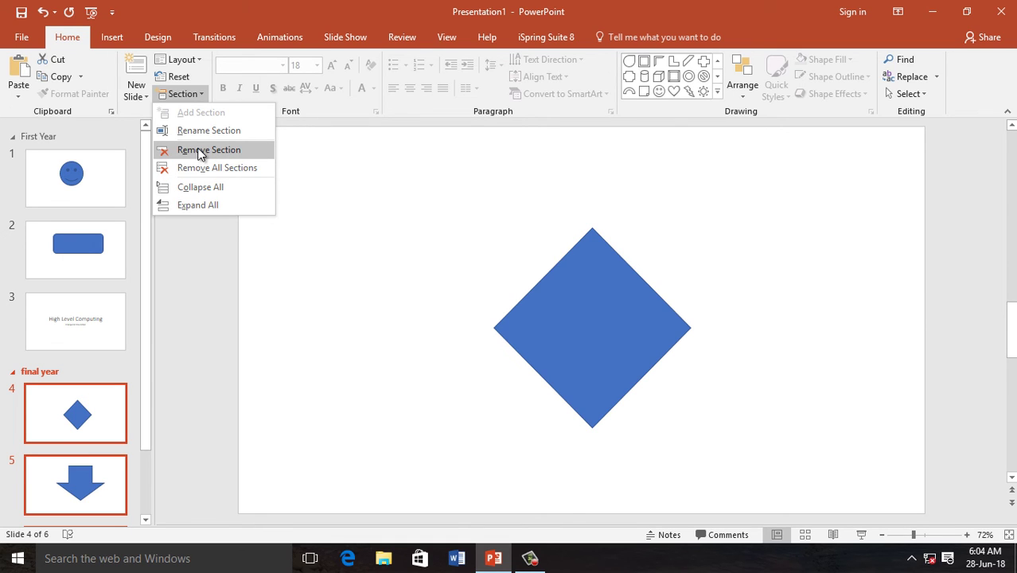
pyautogui.click(200, 150)
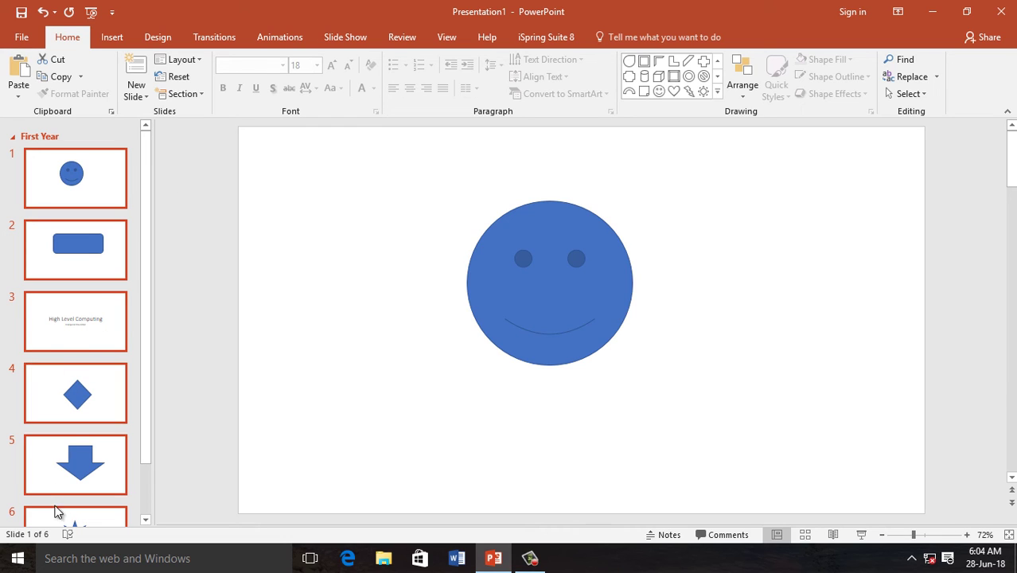
pyautogui.moveTo(144, 447)
pyautogui.mouseDown()
pyautogui.moveTo(145, 501)
pyautogui.moveTo(143, 440)
pyautogui.mouseUp()
pyautogui.click(43, 13)
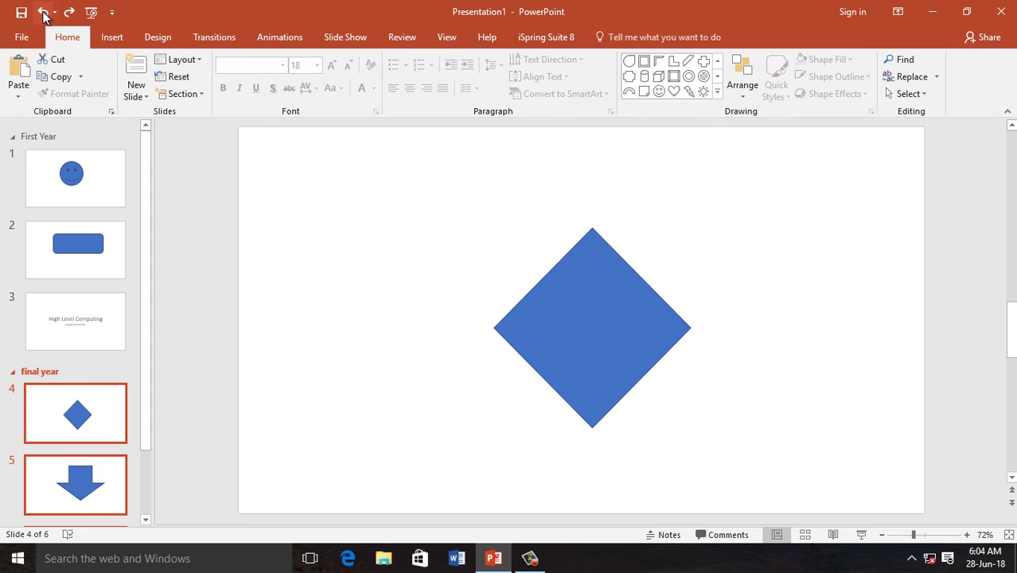
pyautogui.click(203, 94)
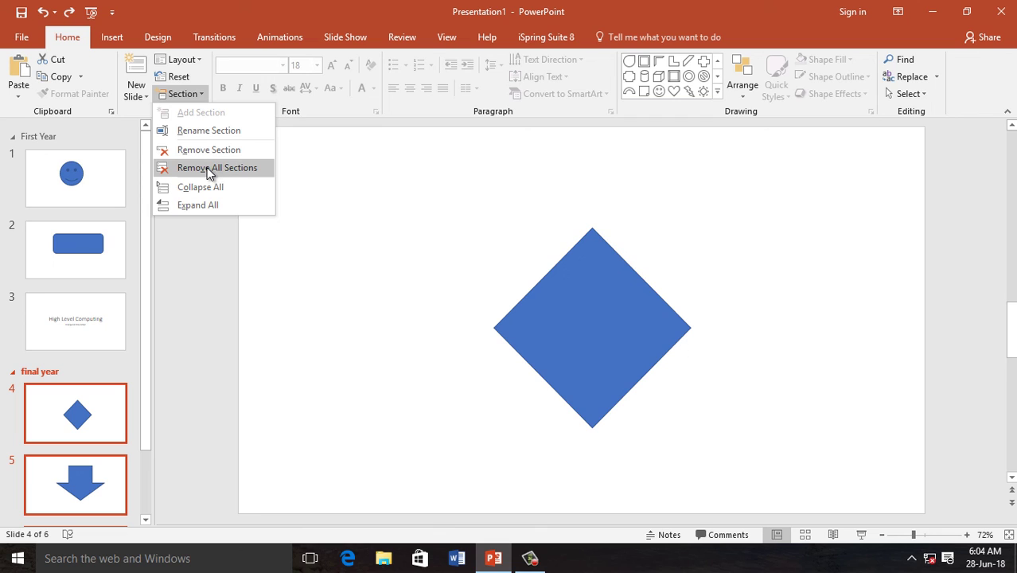
# Remove All Sections and scroll the slide pane to confirm six ungrouped slides
pyautogui.click(209, 169)
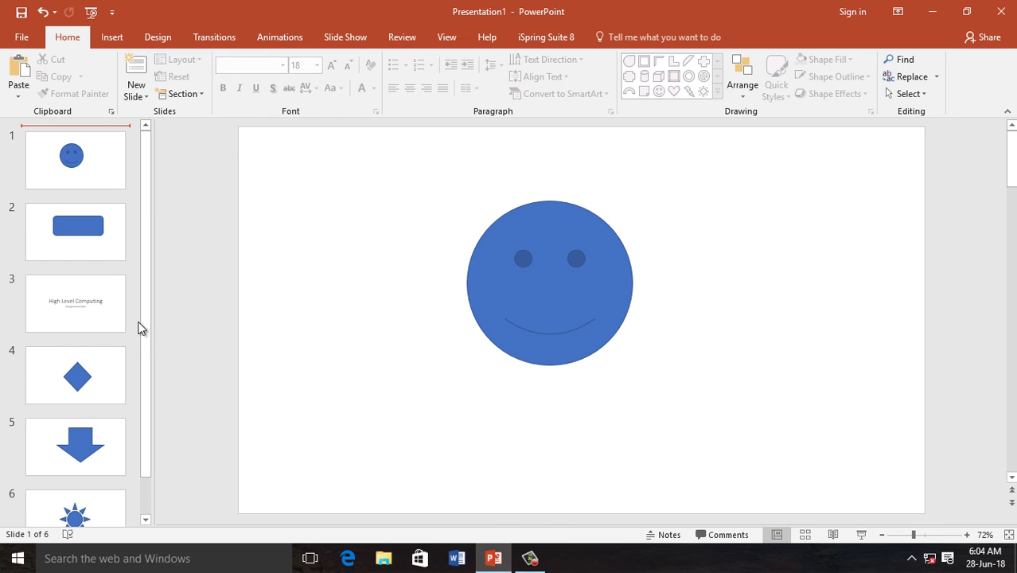
pyautogui.scroll(-2, 148, 353)
pyautogui.scroll(2, 151, 337)
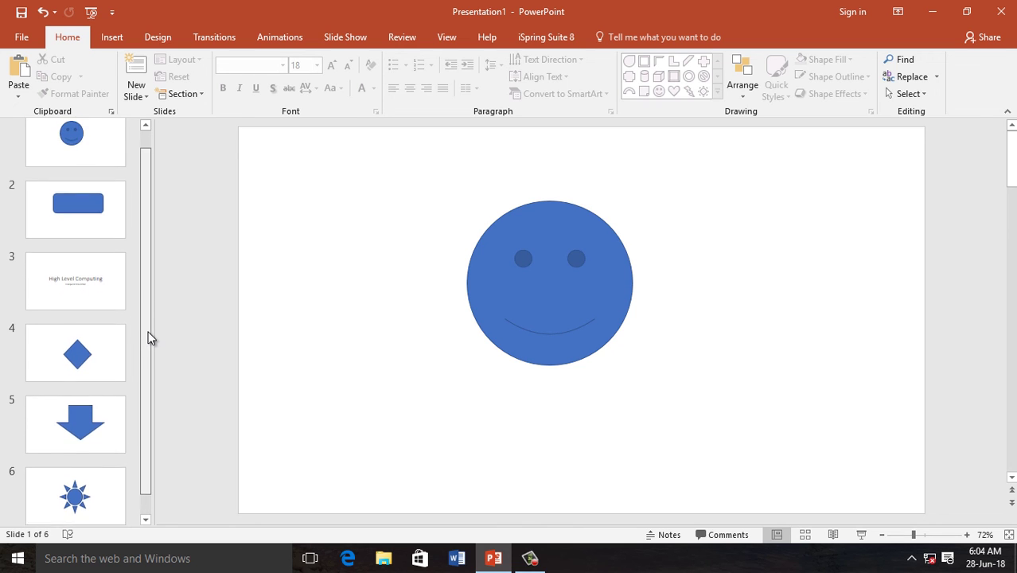
pyautogui.scroll(-2, 150, 342)
pyautogui.scroll(2, 149, 379)
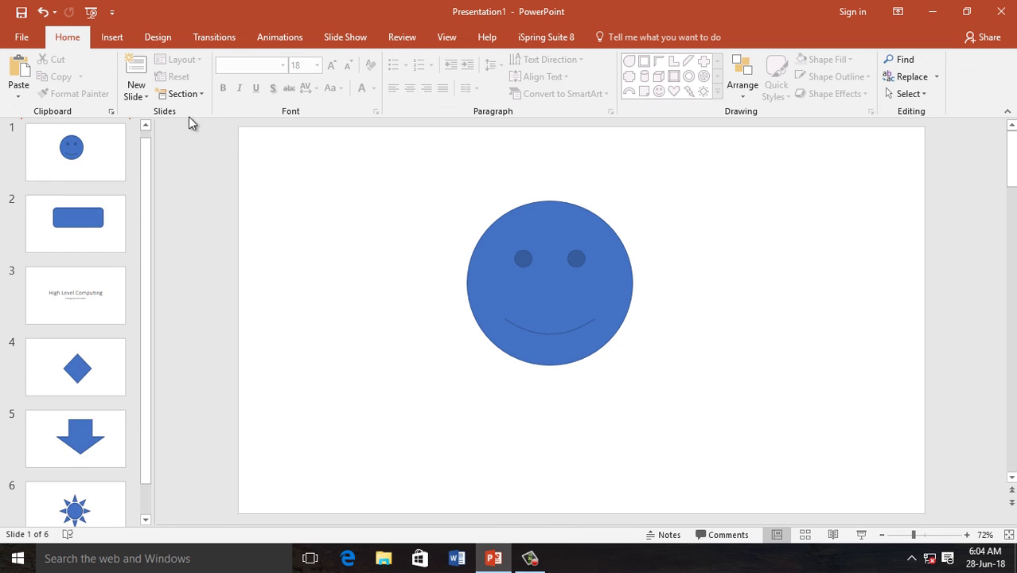